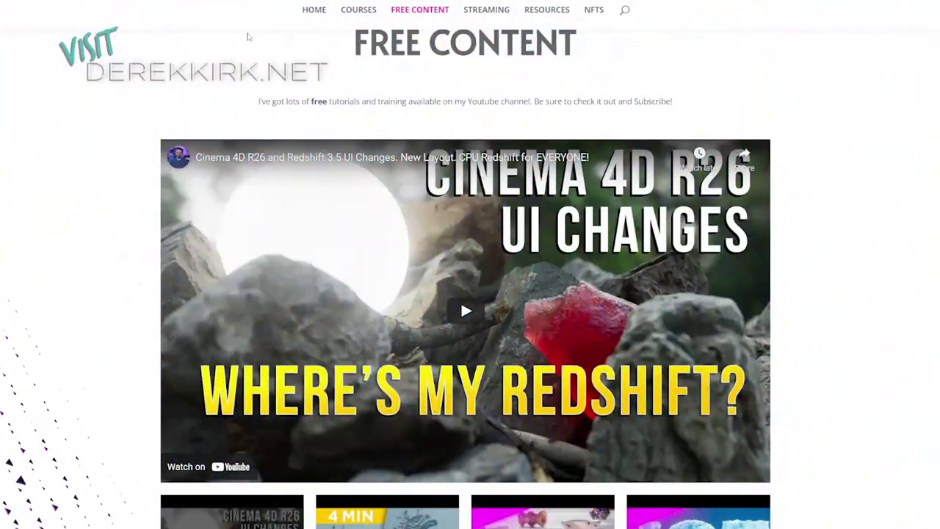
left_click(347, 12)
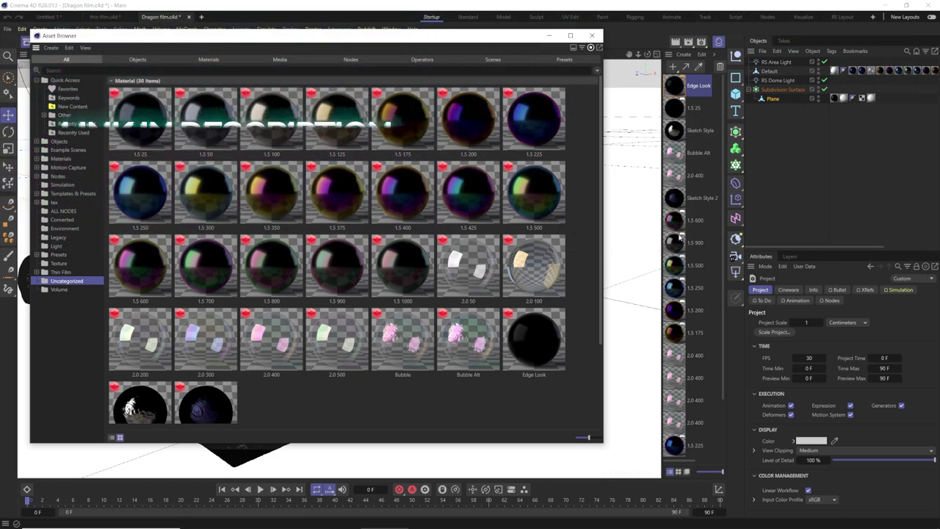
Open the 1.5 175 material in the Material Editor and examine its base, reflection and thin film settings
double_click(674, 332)
left_click_drag(619, 182, 505, 39)
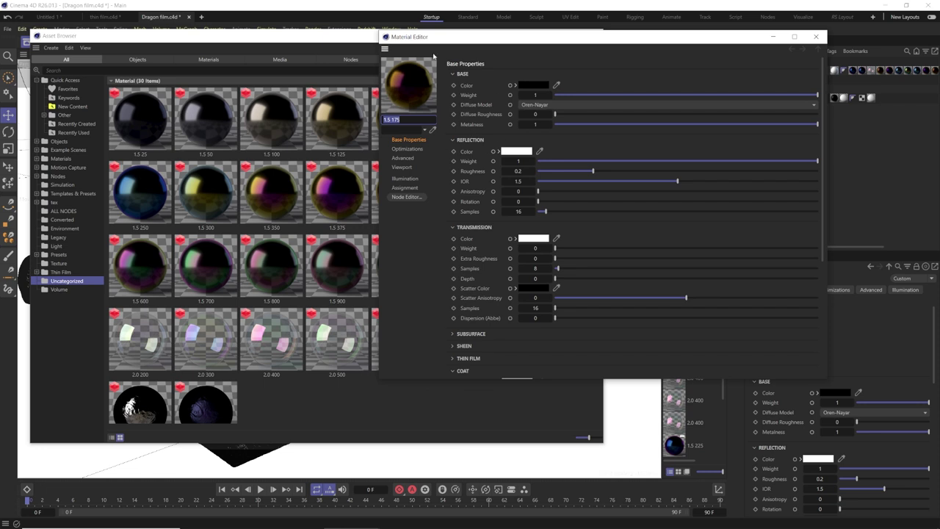
scroll(471, 138, "down", 3)
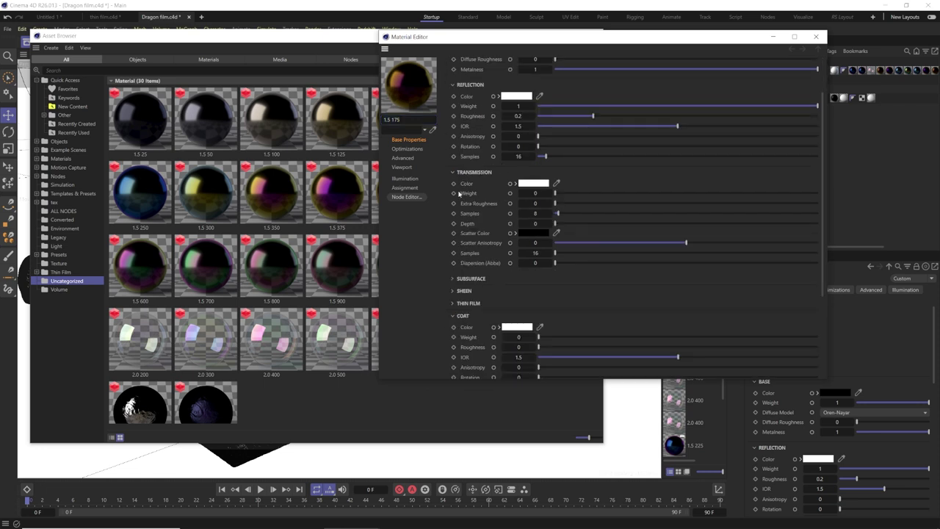
left_click(458, 303)
scroll(484, 249, "down", 3)
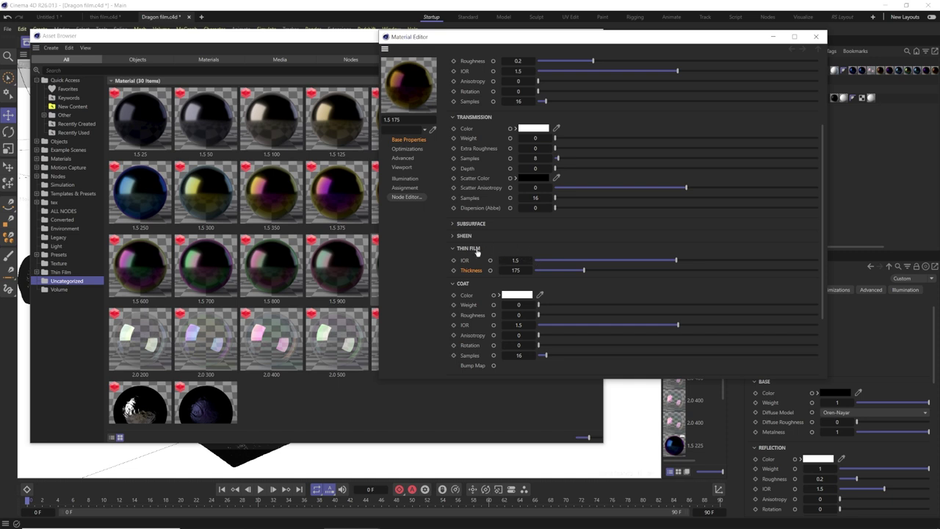
scroll(477, 251, "up", 3)
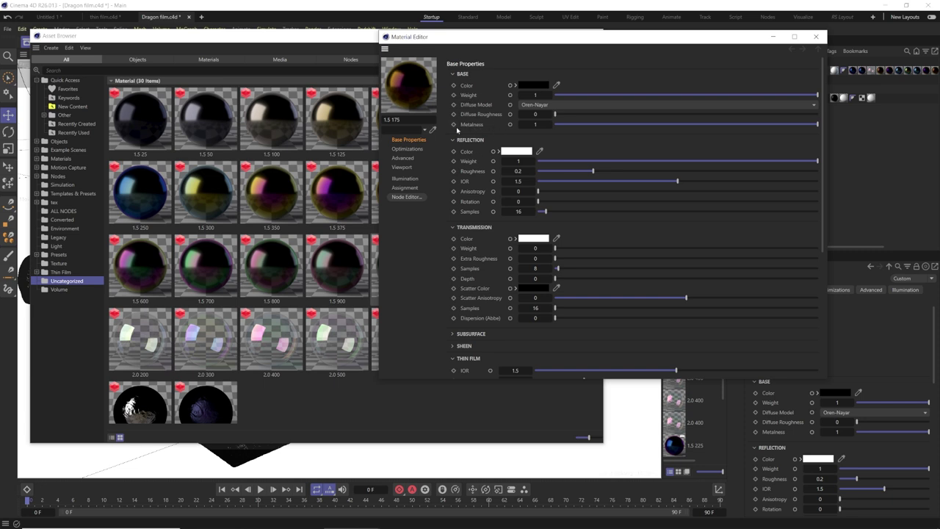
left_click(533, 85)
scroll(455, 242, "down", 3)
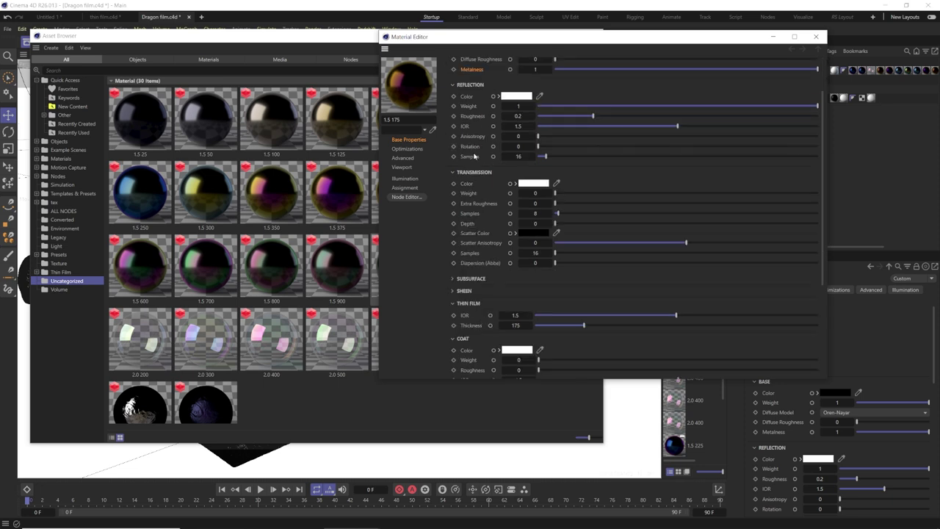
scroll(474, 156, "up", 3)
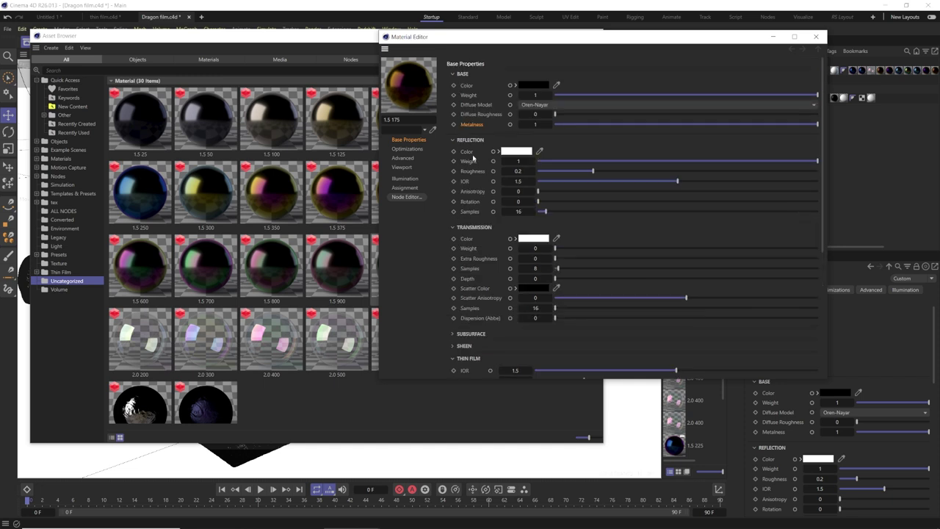
scroll(514, 272, "down", 3)
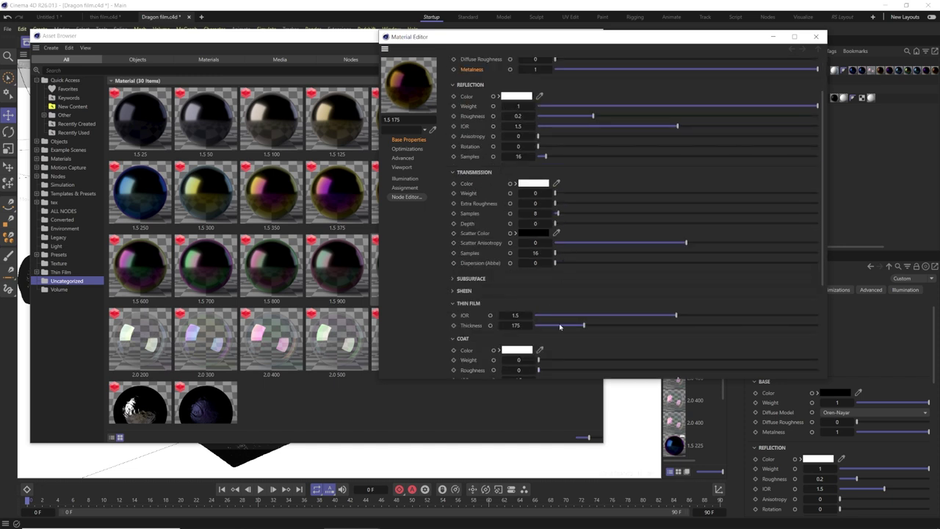
Close the 1.5 175 material, open the 1.5 900 material beside the dragon and lower its thin film thickness to 0
left_click_drag(570, 35, 705, 326)
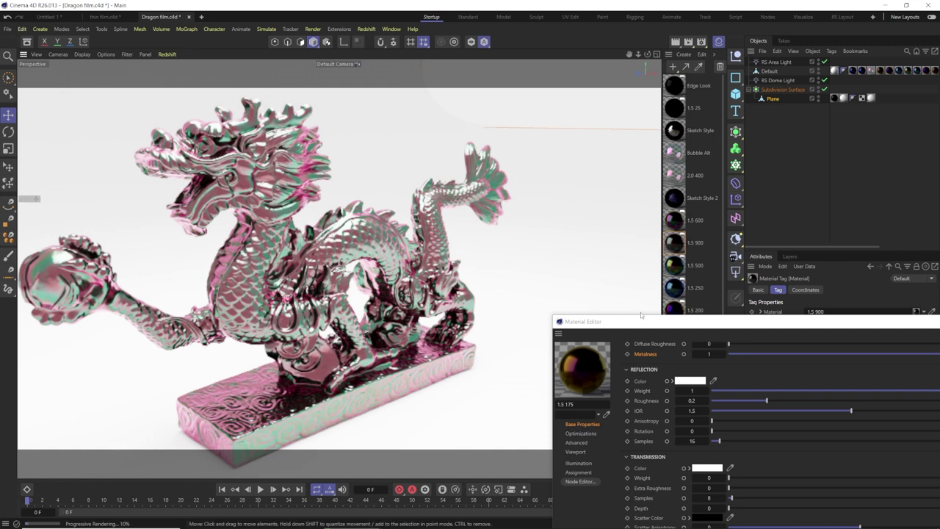
left_click_drag(656, 325, 570, 213)
left_click(903, 207)
double_click(677, 245)
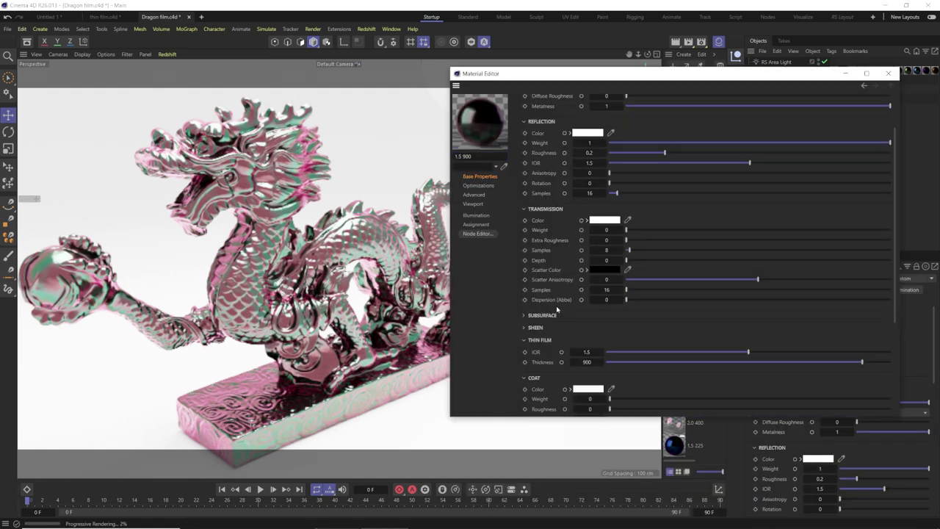
left_click_drag(836, 359, 607, 361)
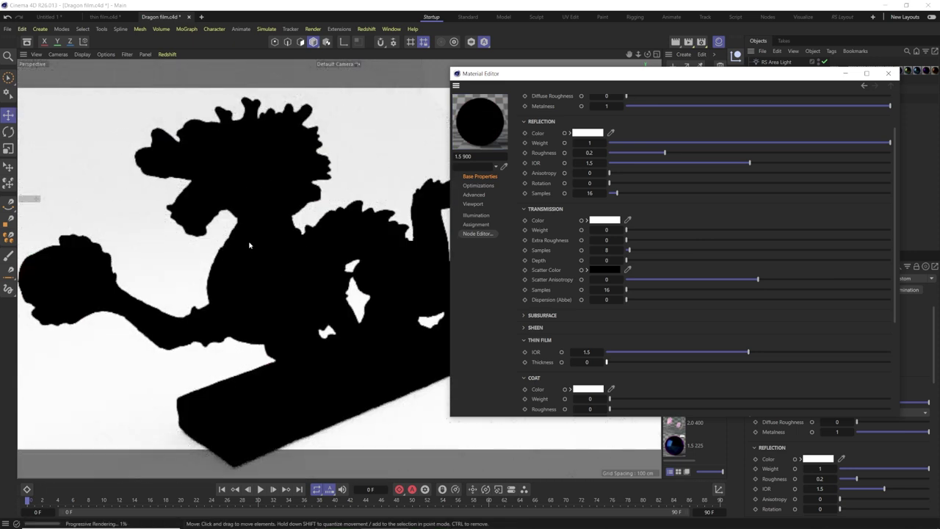
Set the base color of the 1.5 900 material to a near-black grey with a brightness value of 1%
scroll(540, 163, "up", 3)
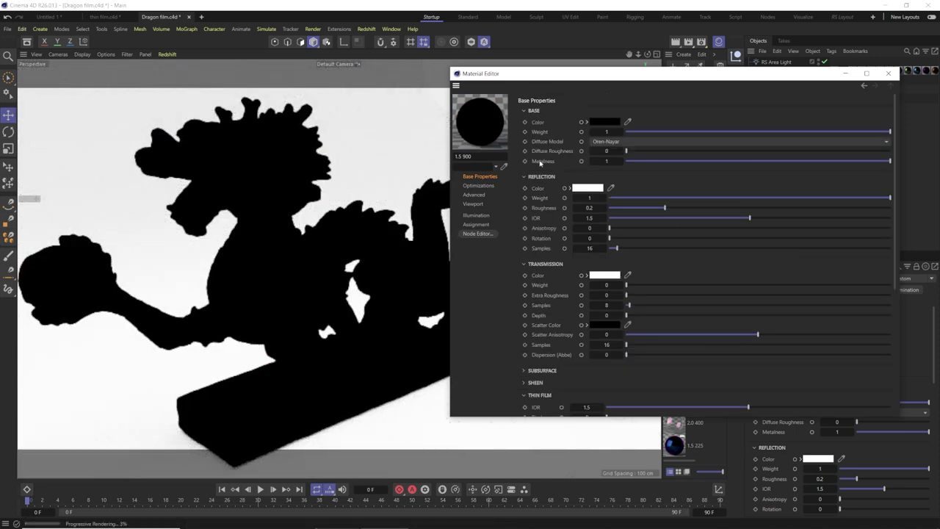
left_click(603, 123)
left_click_drag(597, 227, 602, 227)
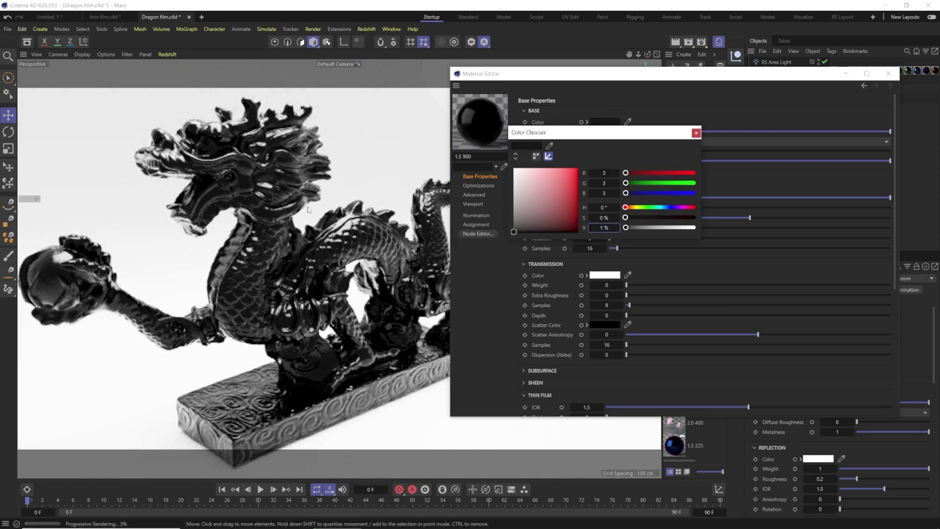
left_click(695, 132)
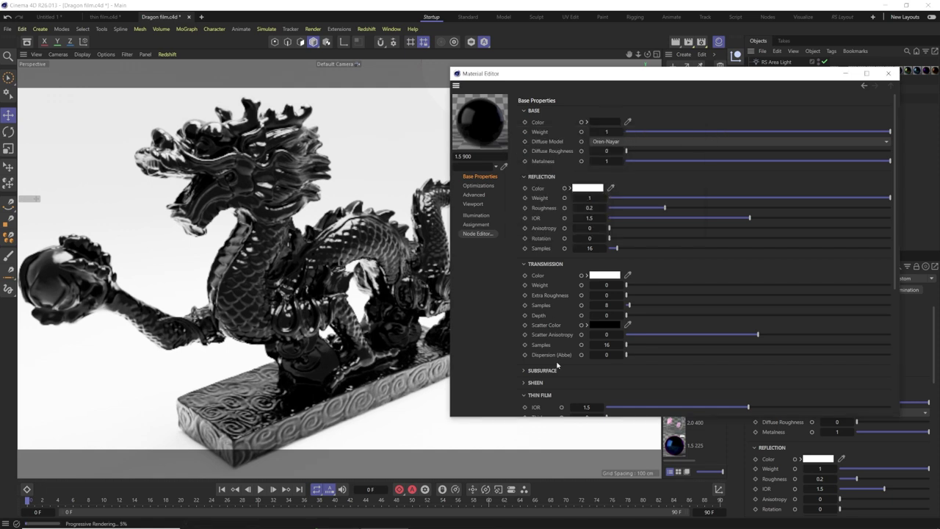
Set the material's thin film thickness to 900
scroll(570, 355, "down", 3)
double_click(585, 362)
type("900")
key("Return")
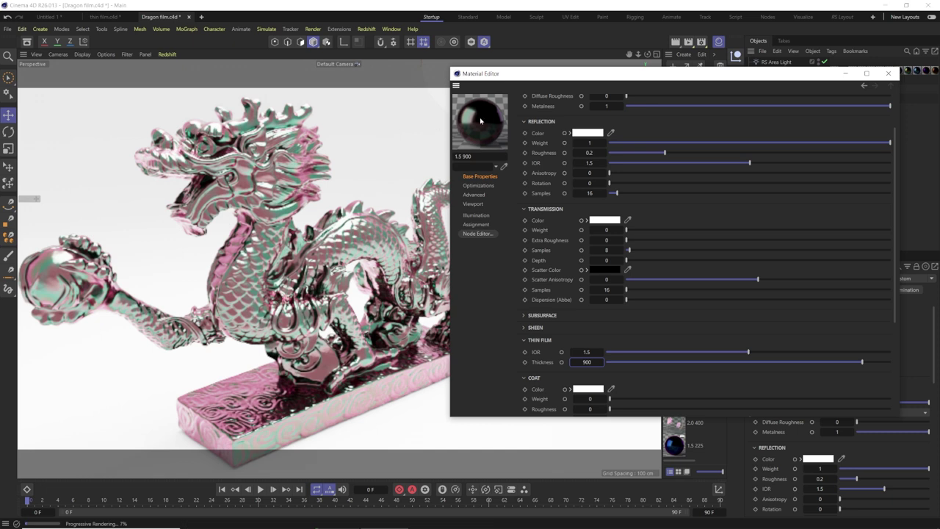
Check the base color swatch and set the thin film thickness to 200
scroll(542, 120, "up", 2)
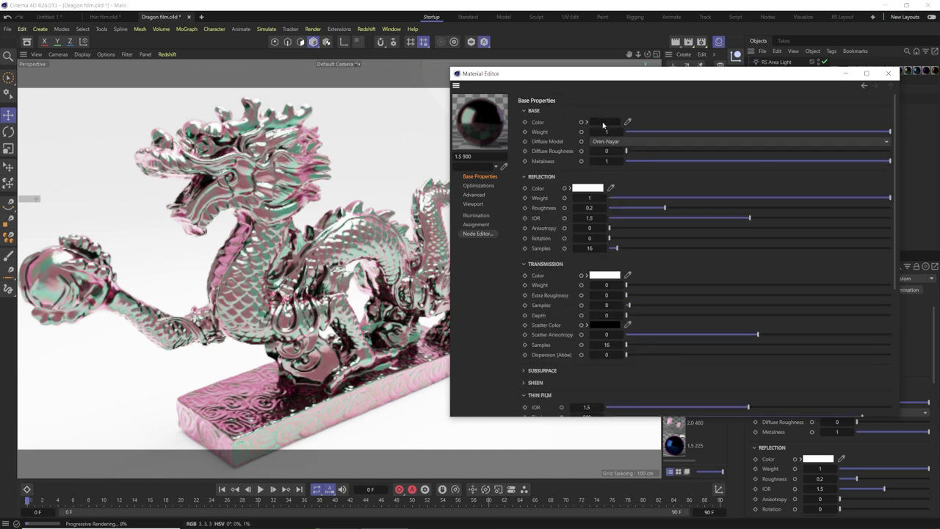
scroll(535, 183, "down", 2)
left_click(585, 361)
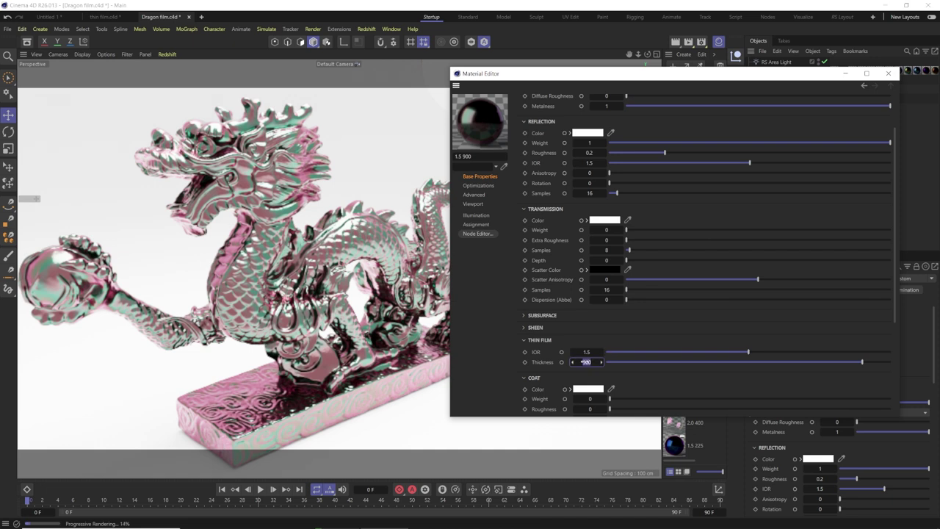
type("200")
key("Return")
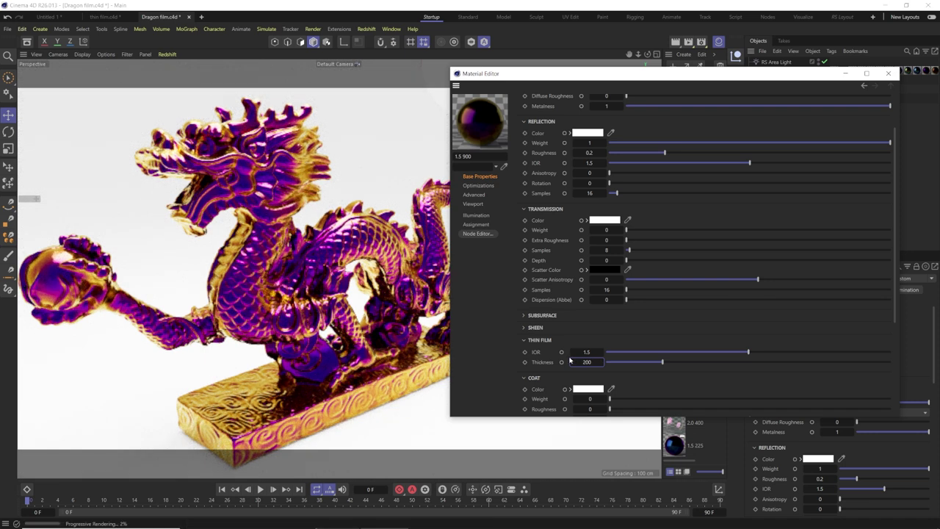
Try thin film thicknesses of 300 and 400 on the dragon material
double_click(587, 361)
type("300")
key("Return")
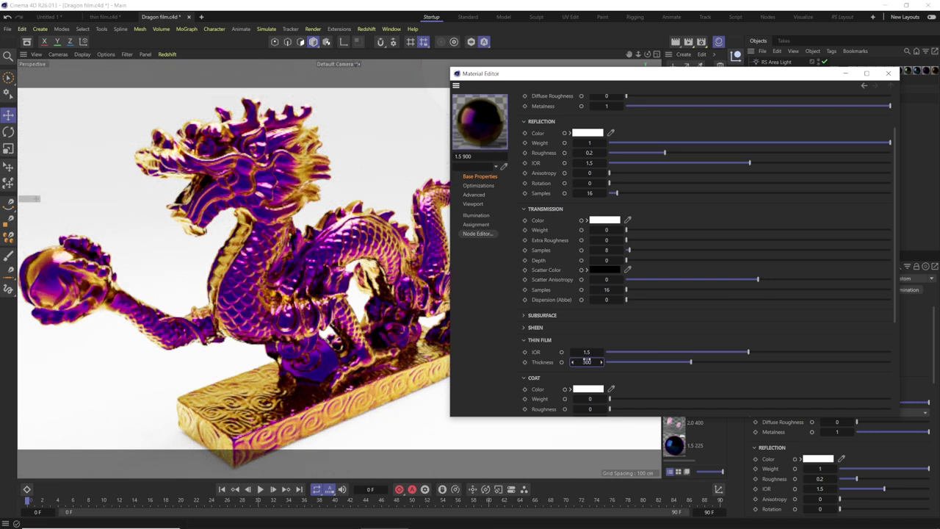
double_click(586, 361)
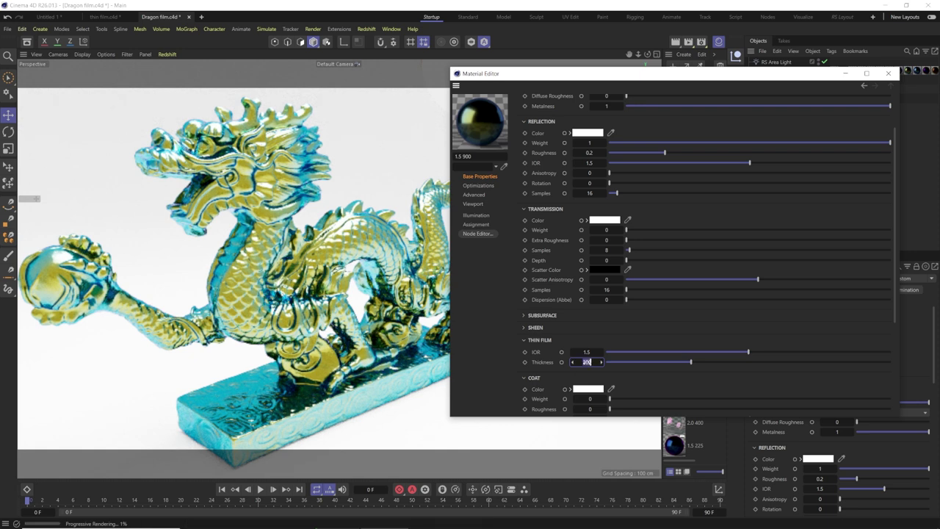
type("400")
key("Return")
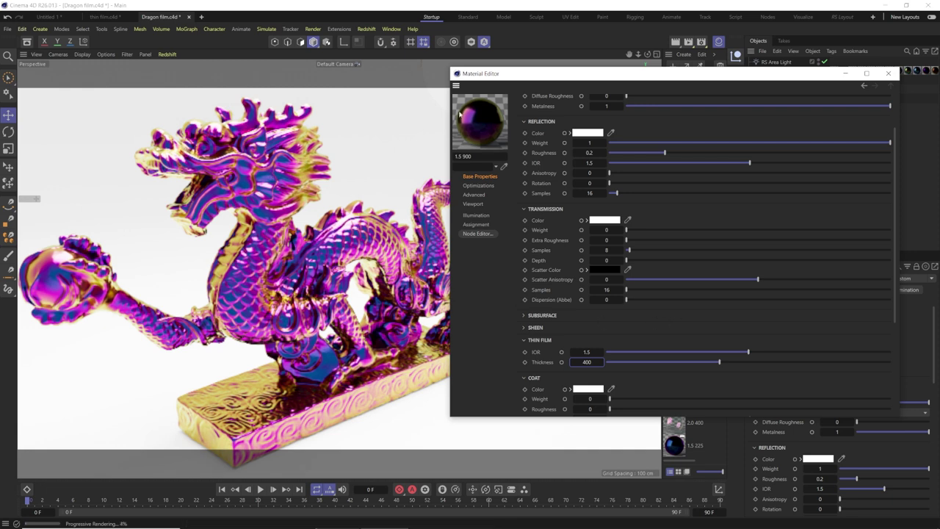
Lower the thin film thickness gradually to about 239, finishing with an exact value of 200
left_click_drag(712, 363, 676, 362)
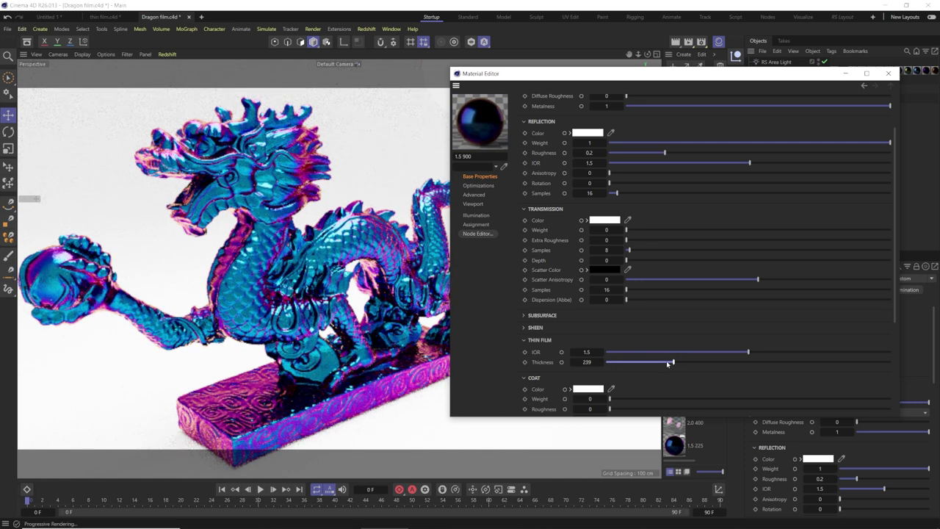
double_click(587, 361)
type("200")
key("Return")
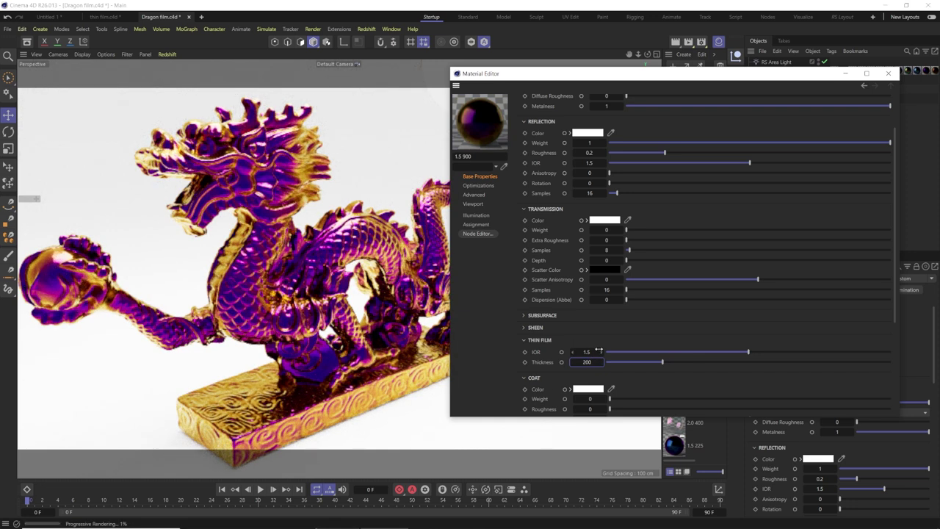
Raise the thin film IOR to 1.6, 1.7 and finally 2
double_click(588, 352)
type("1.6")
key("Return")
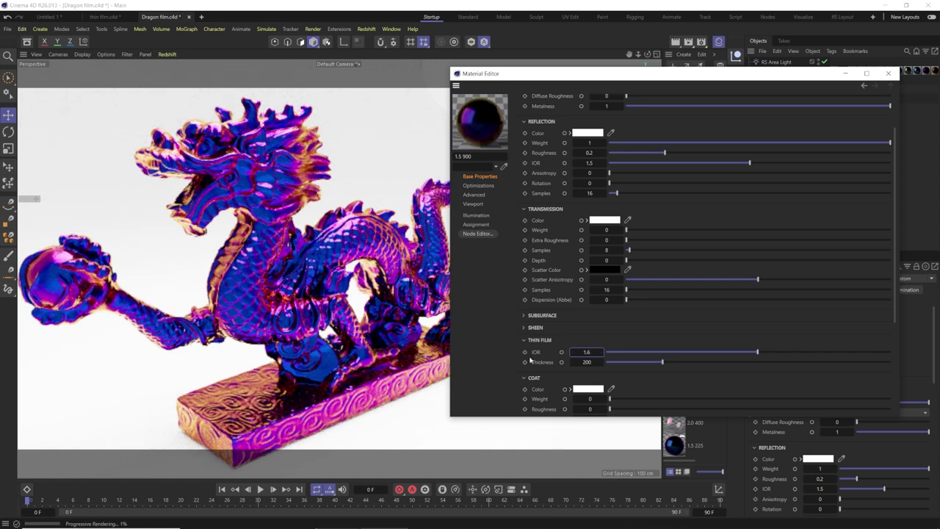
scroll(588, 352, "up", 1)
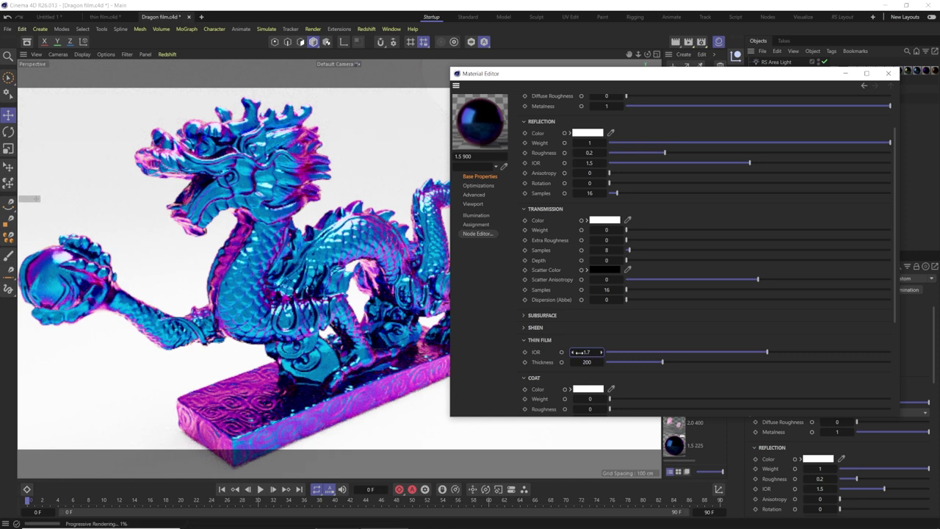
scroll(585, 351, "up", 3)
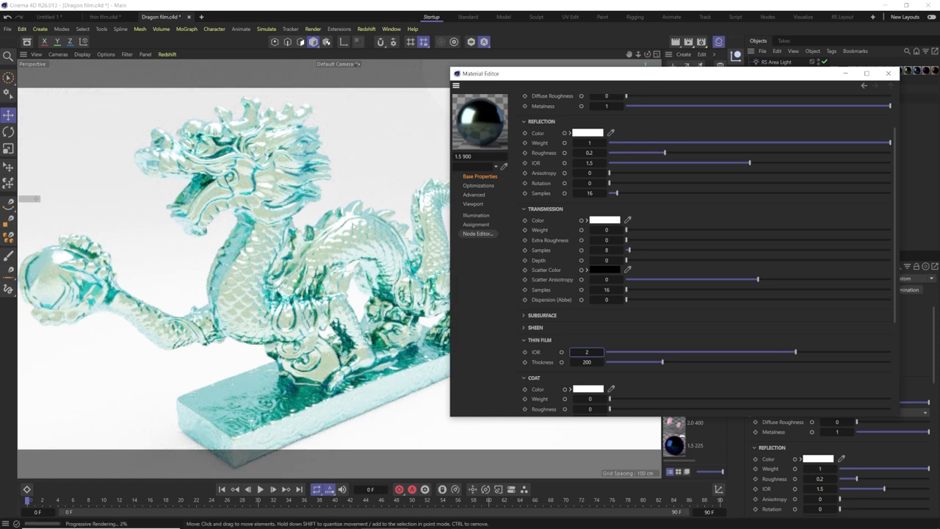
Compare thin film thicknesses of about 671, 136, 46, 110 and 632 at this IOR, ending at about 233
left_click_drag(669, 361, 798, 361)
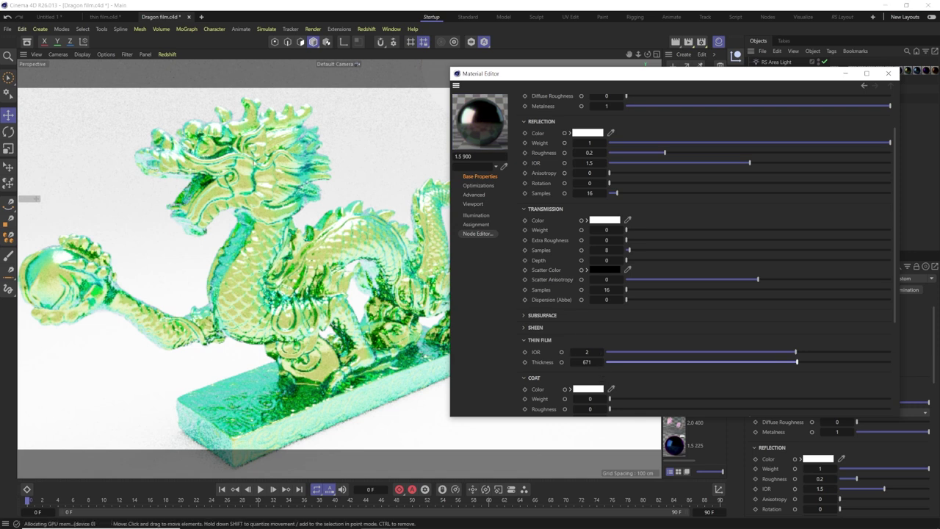
left_click(643, 362)
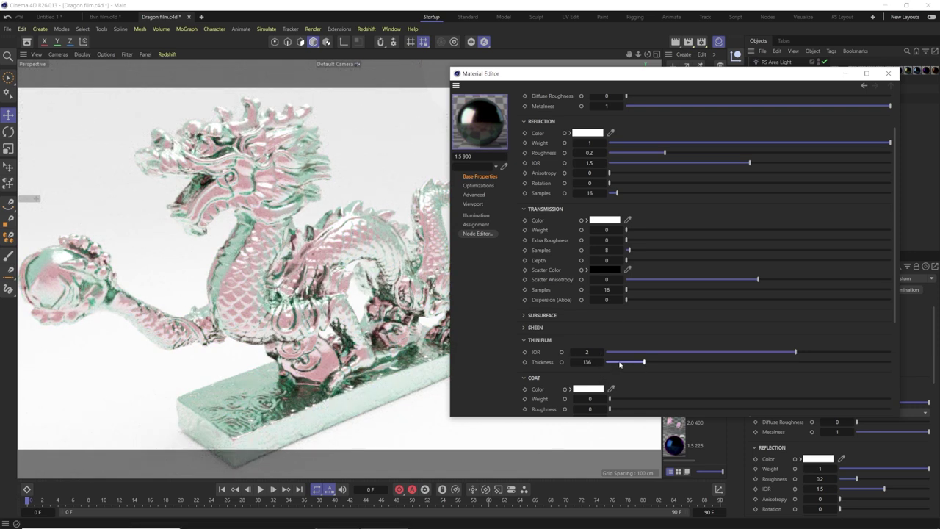
left_click(618, 362)
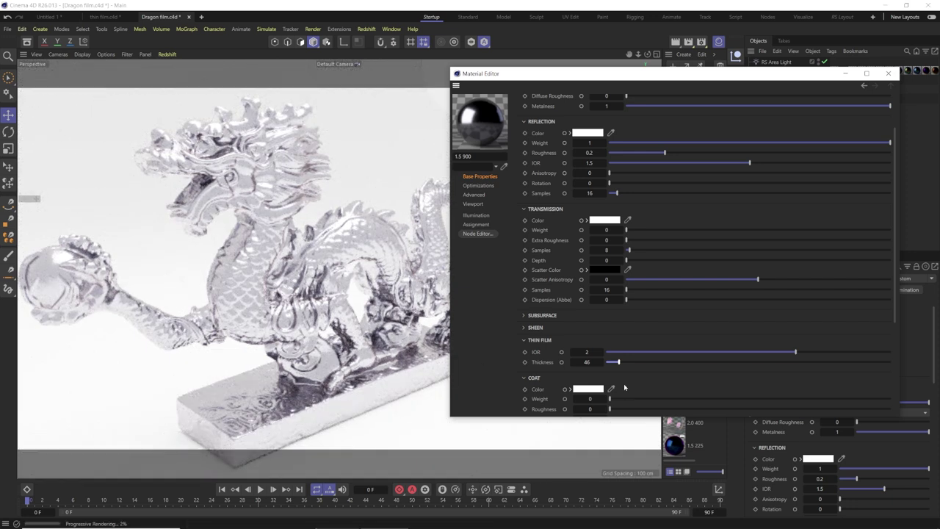
left_click(636, 362)
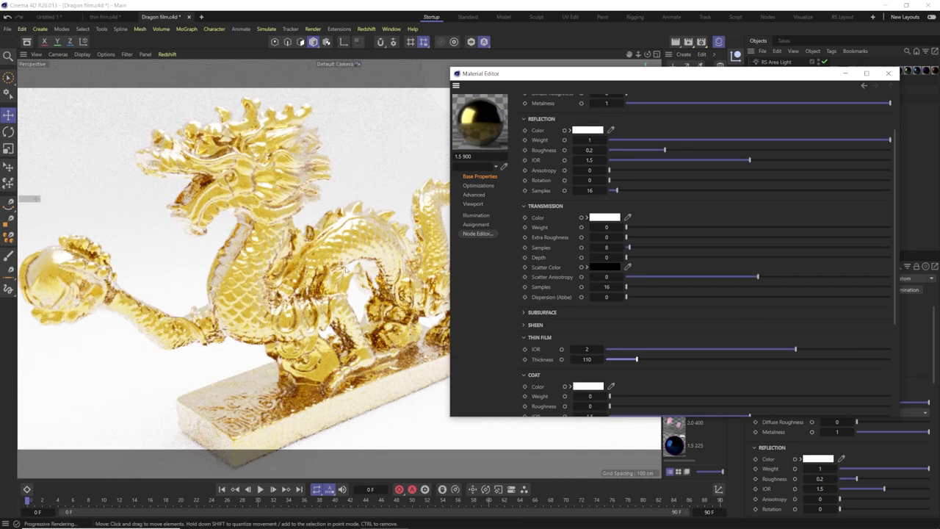
left_click_drag(646, 359, 785, 359)
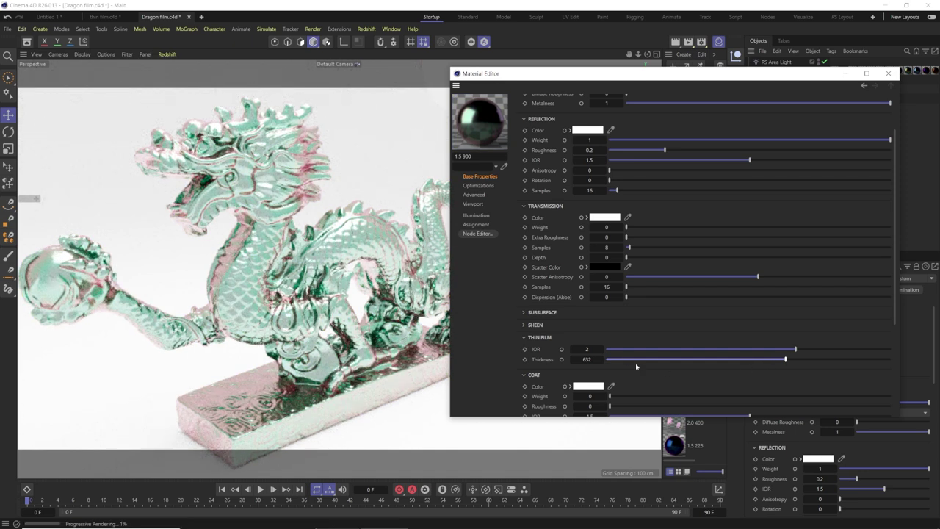
left_click_drag(819, 361, 883, 359)
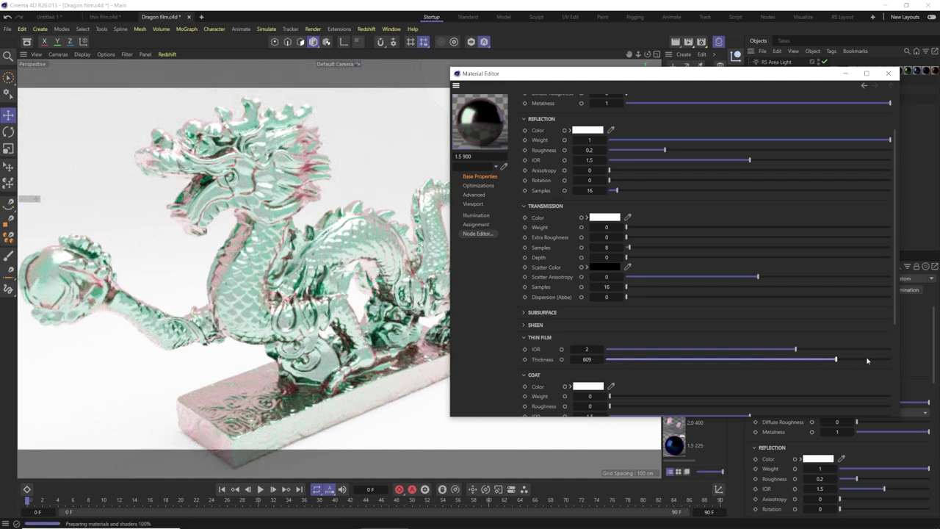
left_click_drag(780, 364, 671, 360)
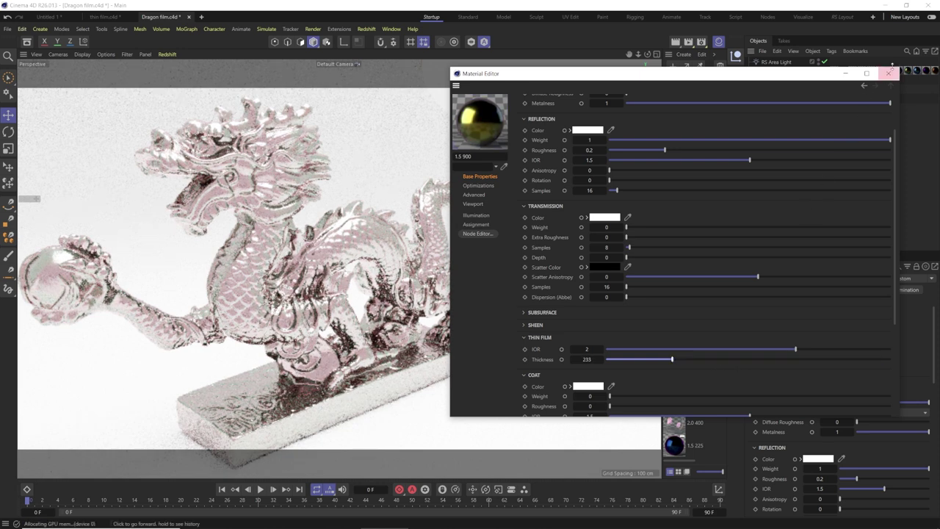
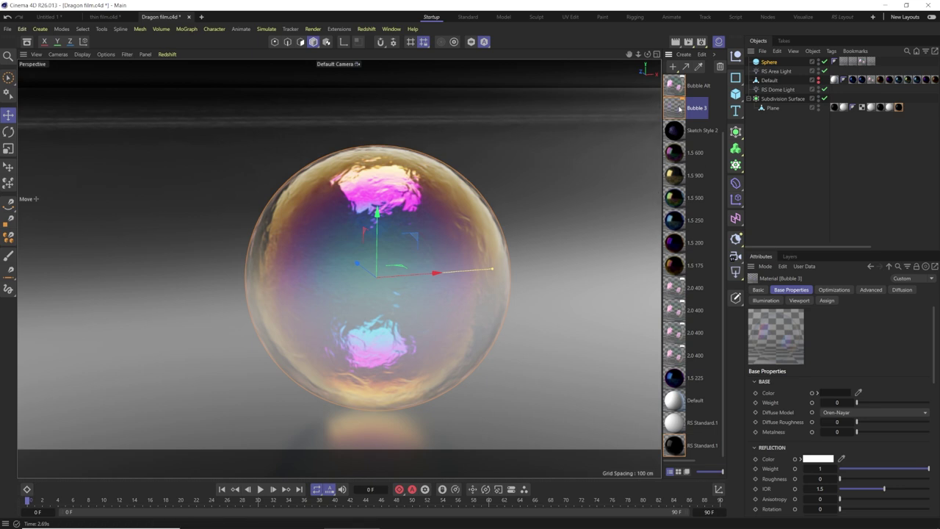
Open the Bubble 3 material for editing and compare the bubble with Thin Walled turned off and back on
double_click(679, 108)
left_click_drag(620, 100, 608, 68)
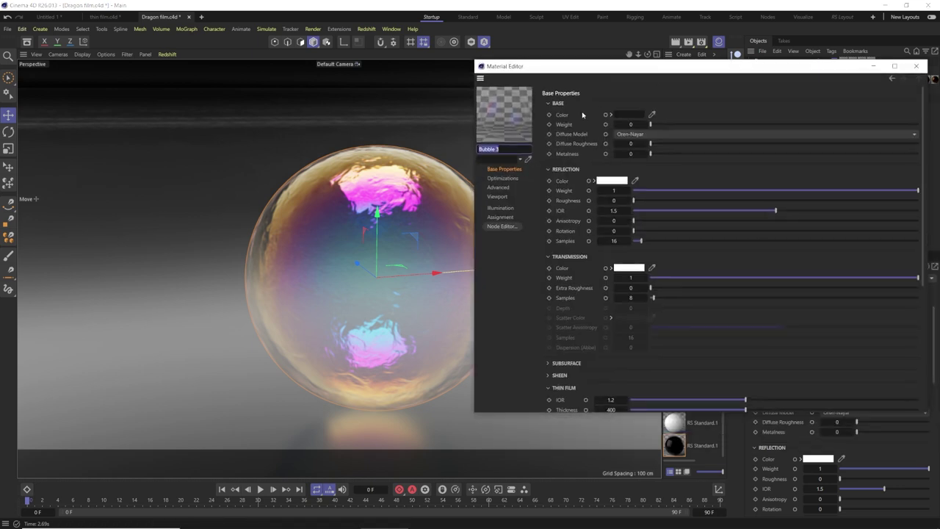
scroll(575, 184, "down", 3)
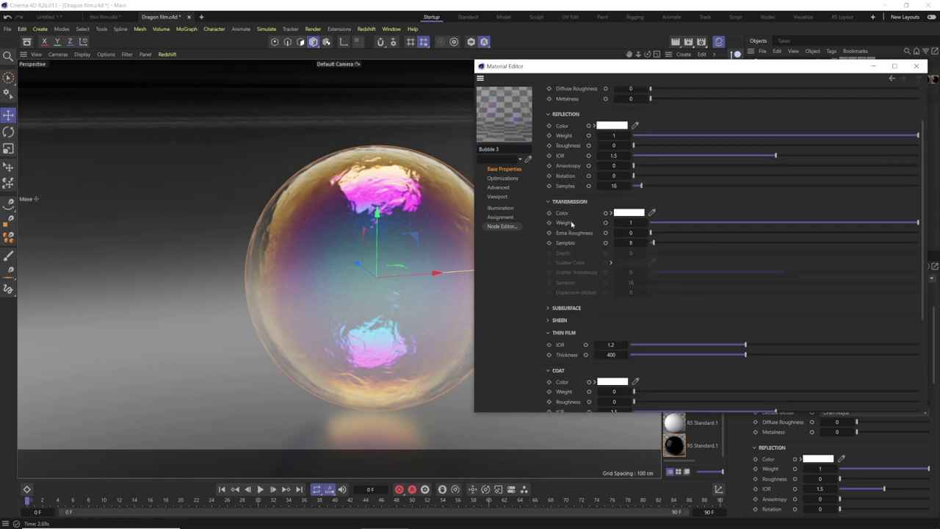
scroll(571, 242, "down", 5)
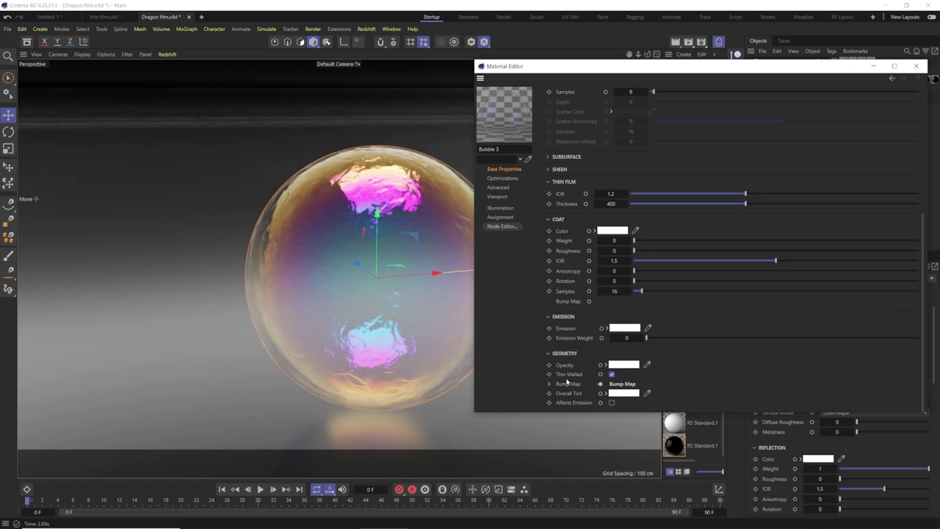
left_click(612, 374)
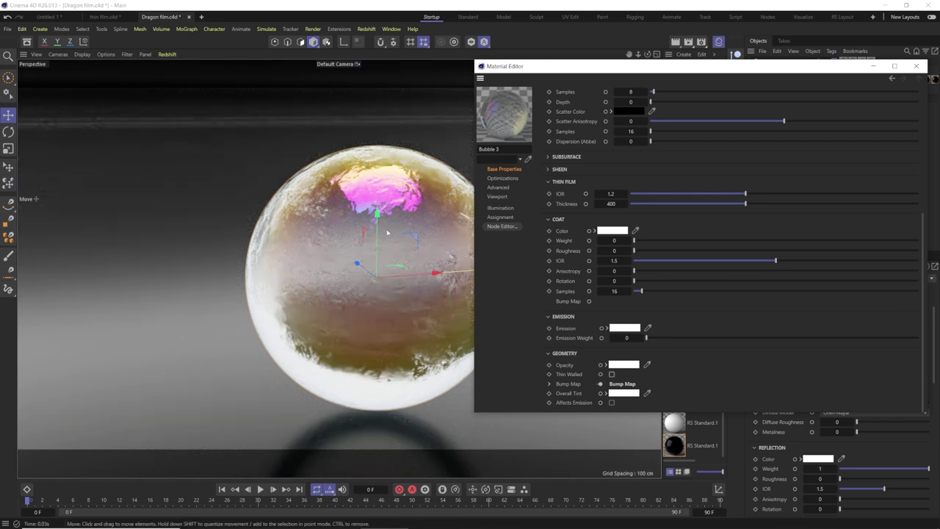
left_click(611, 374)
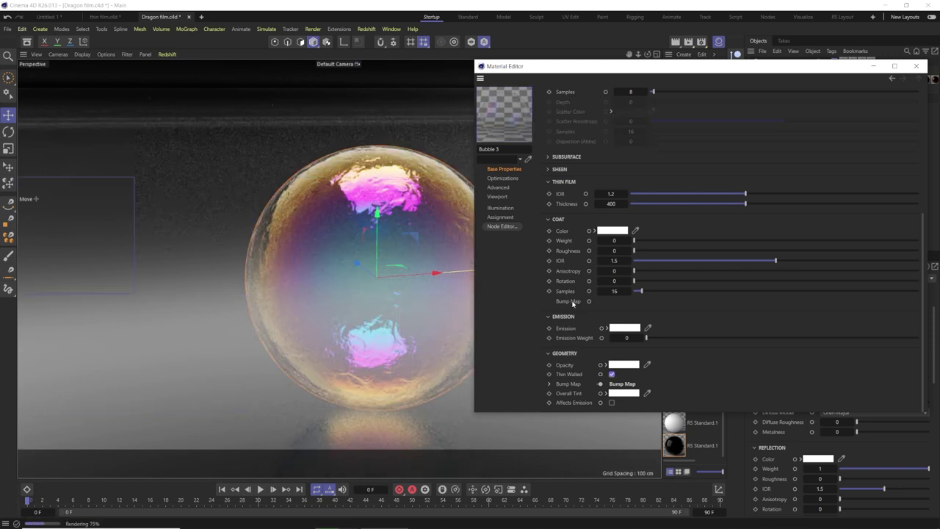
Try a thin film IOR of 2 on the bubble material, and restore it to 1.2
scroll(573, 303, "up", 3)
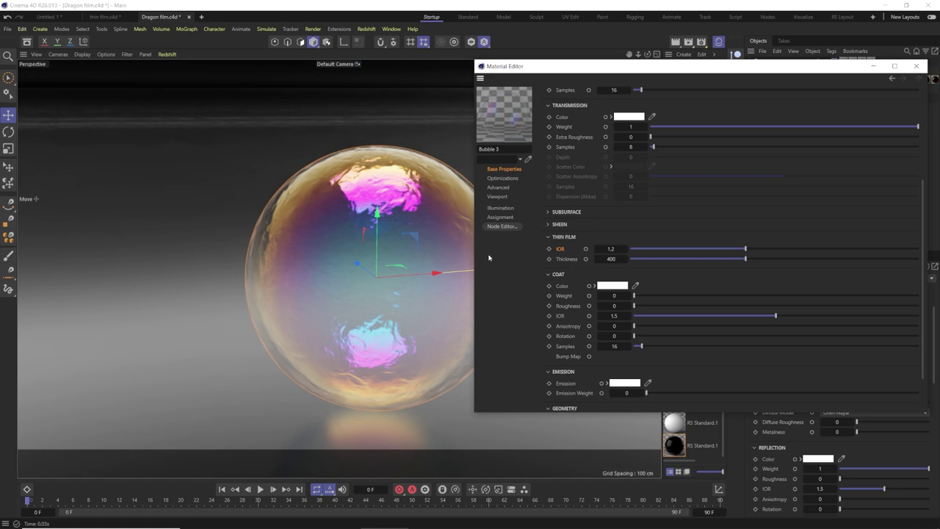
type("2")
key("Return")
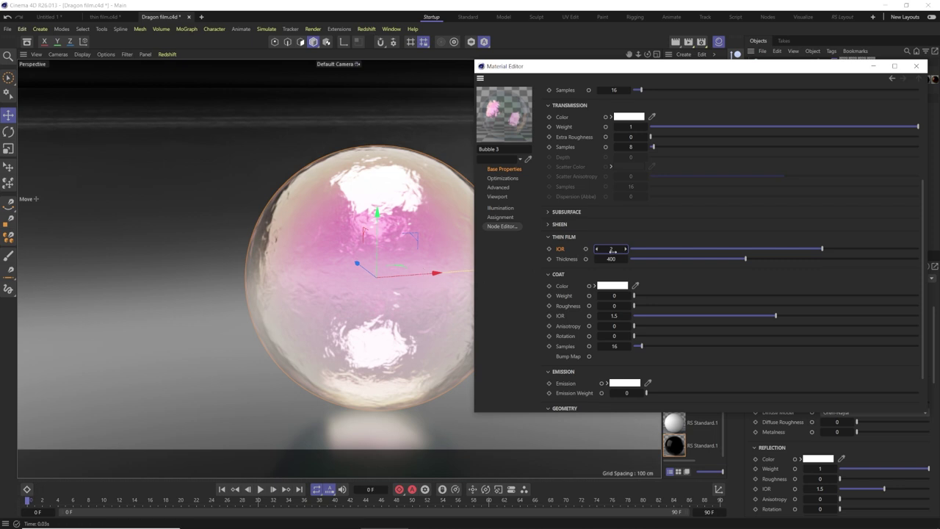
type("2")
key("Return")
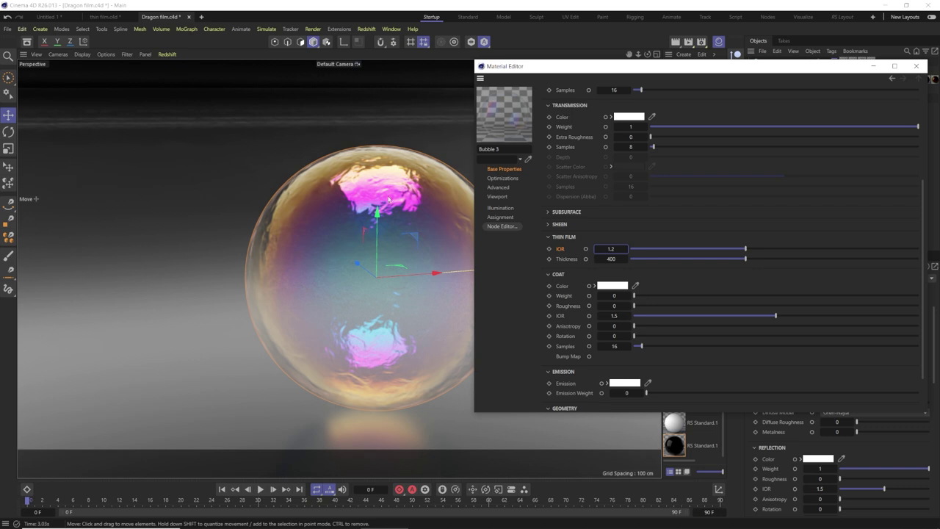
Inspect the Maxon Noise node feeding the bump map in the Bubble 3 node graph, and close the graph
scroll(559, 328, "down", 3)
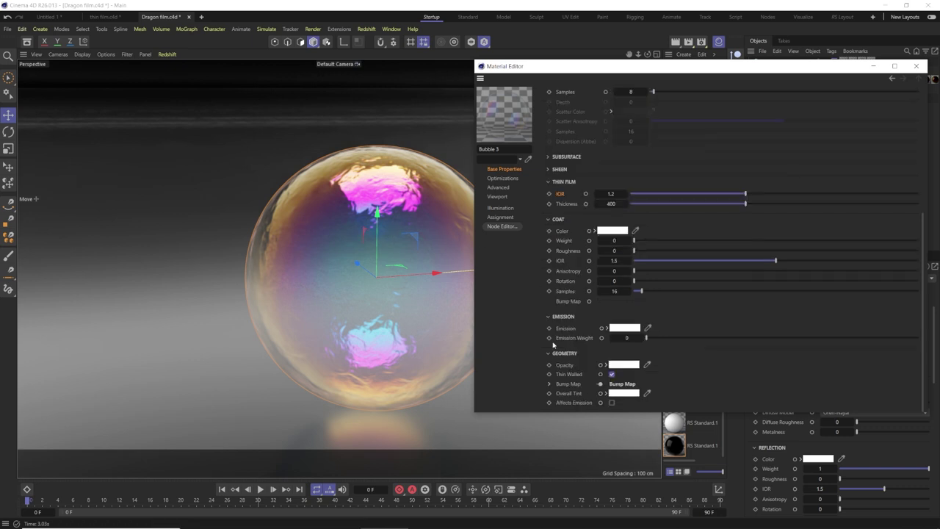
left_click(501, 227)
left_click(352, 184)
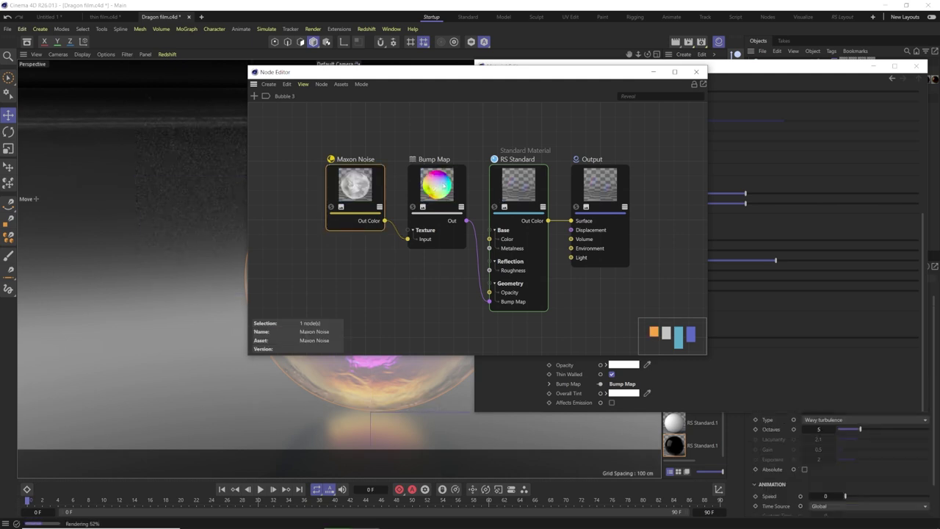
left_click(696, 72)
Remove the bump map from the bubble material's geometry settings and review its remaining base properties
left_click(605, 385)
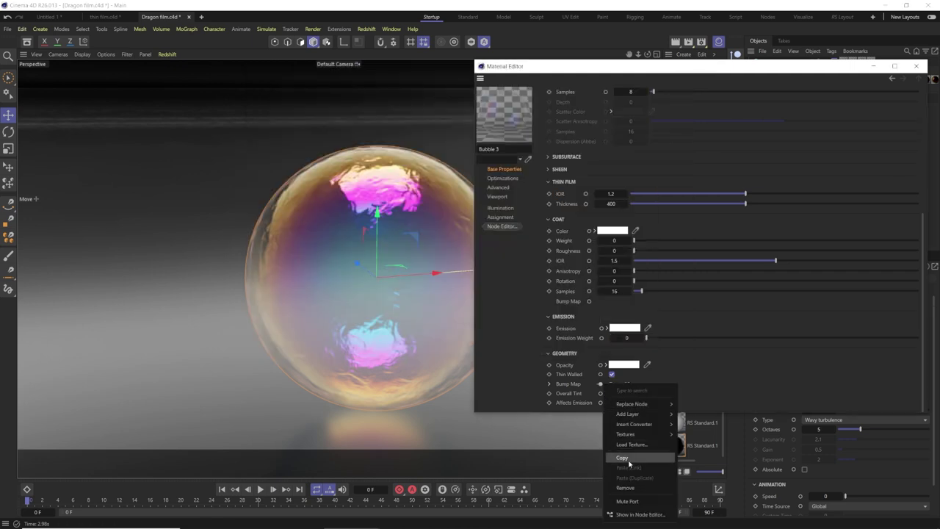
left_click(630, 488)
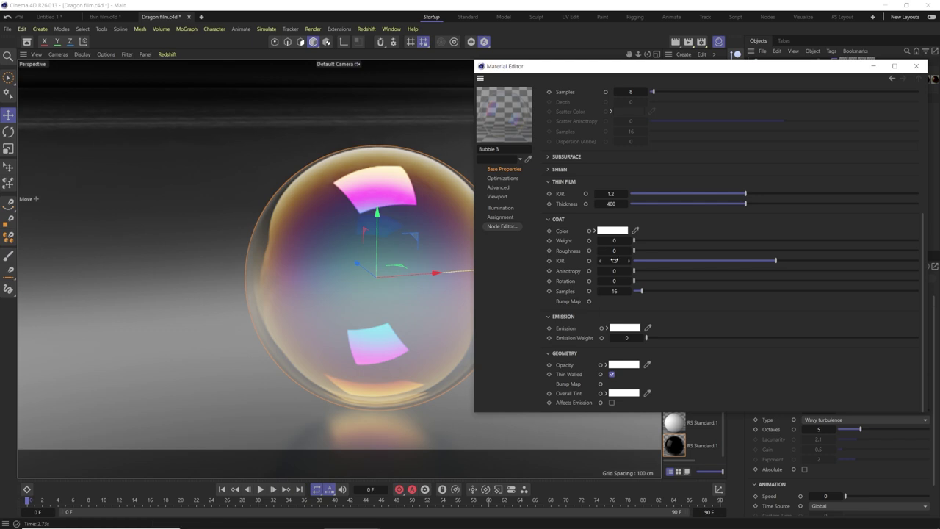
scroll(569, 200, "up", 3)
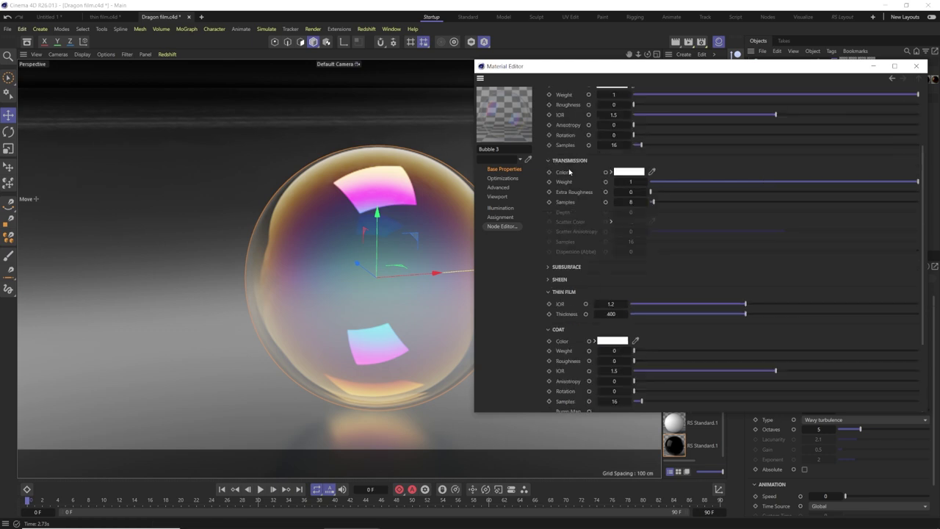
scroll(550, 180, "up", 3)
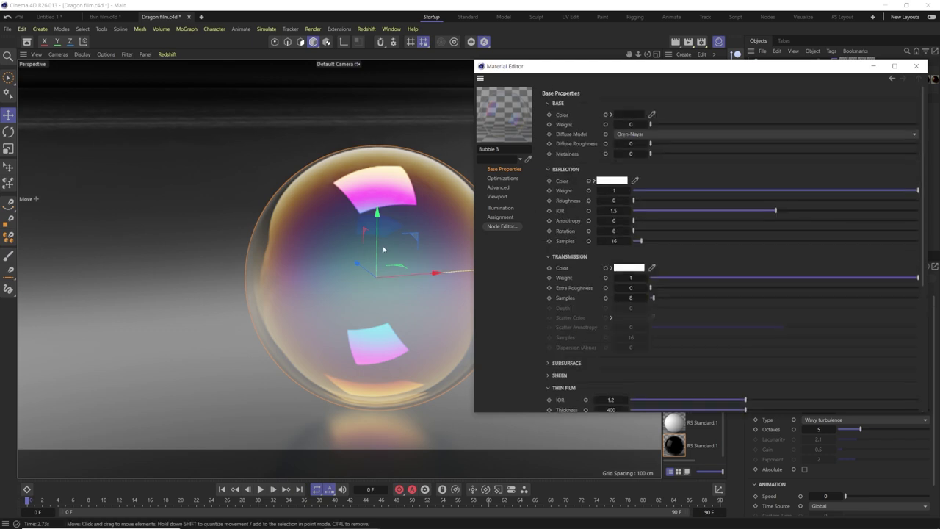
scroll(549, 233, "down", 3)
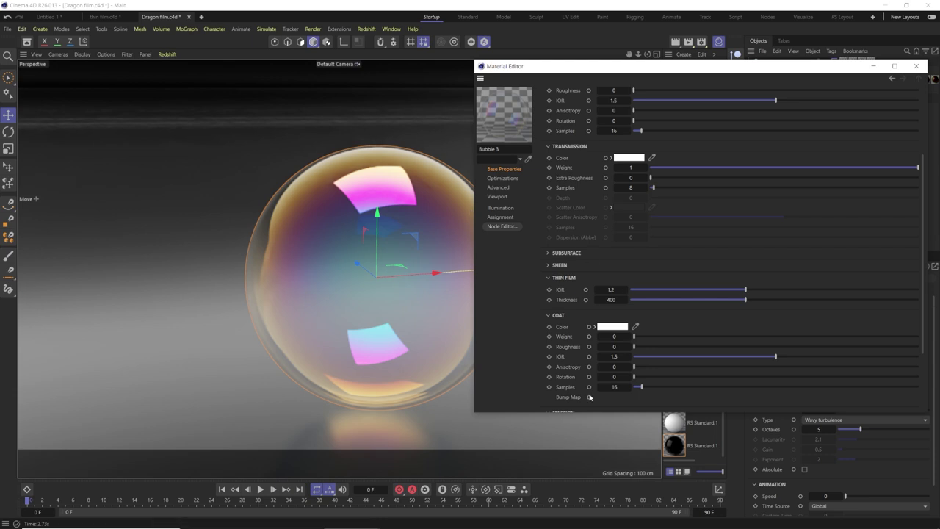
scroll(585, 378, "down", 3)
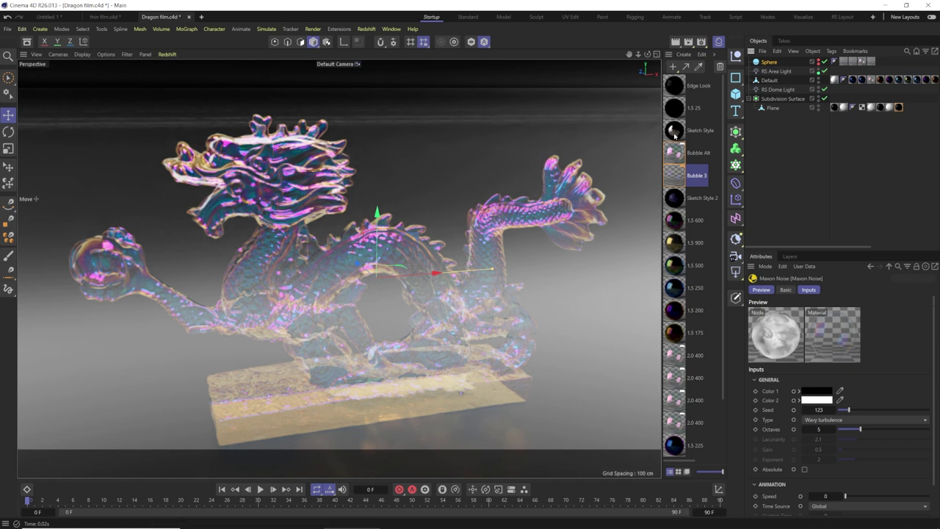
Apply the Sketch Style material to the dragon statue
left_click_drag(673, 129, 293, 190)
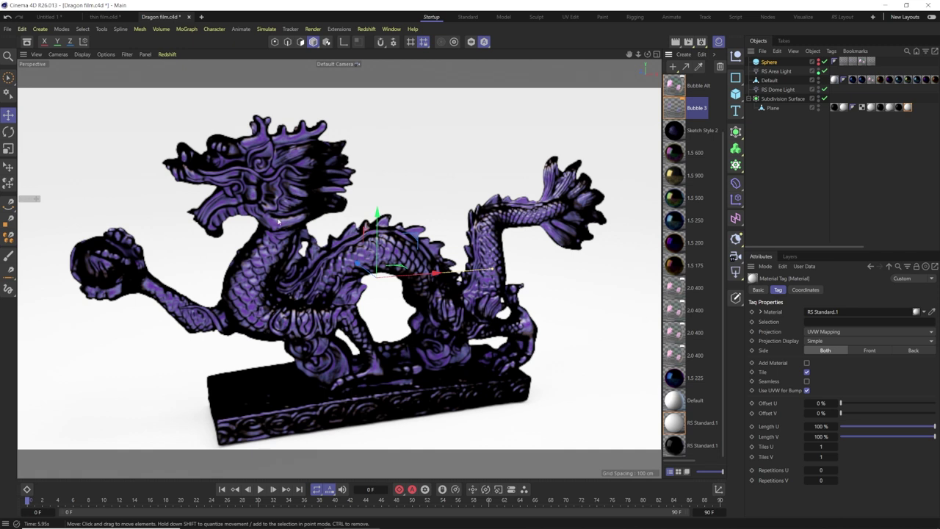
scroll(673, 168, "up", 3)
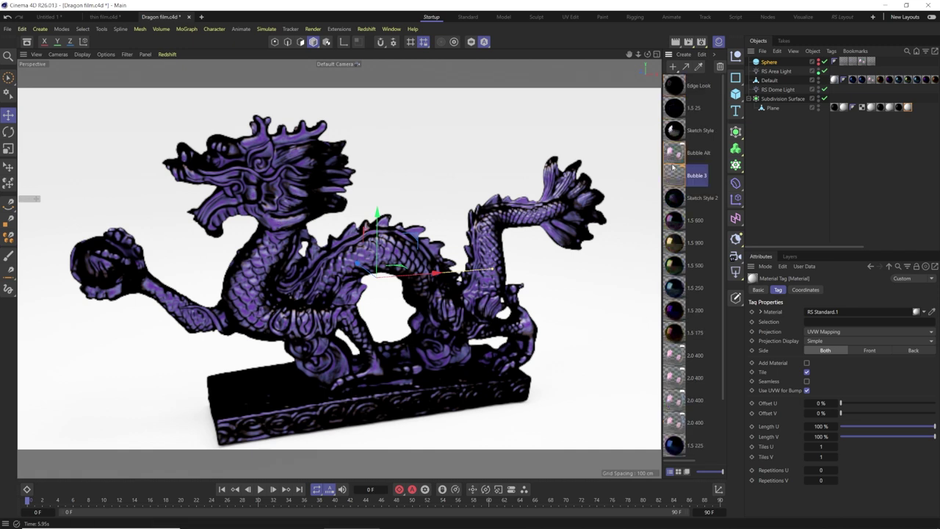
mouse_move(497, 177)
left_mouse_down()
mouse_move(246, 253)
mouse_move(297, 271)
left_mouse_up()
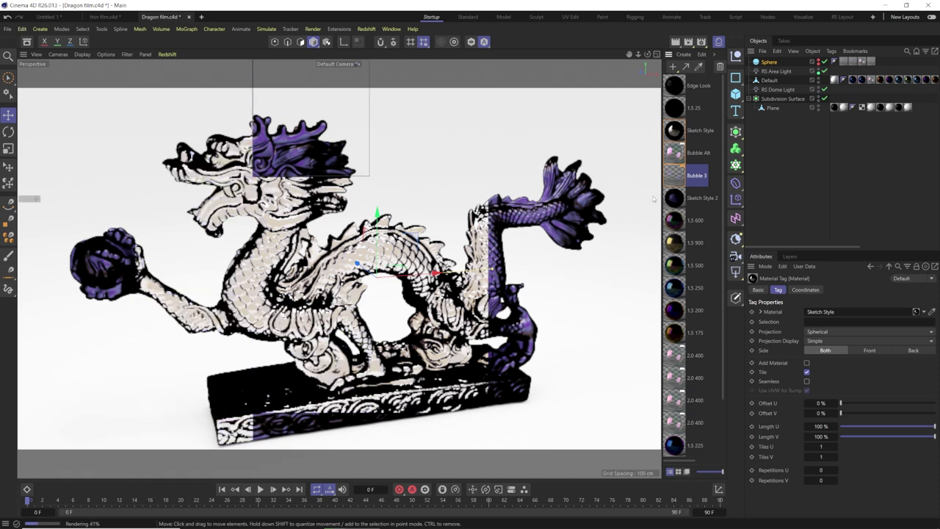
Open the Sketch Style material for editing and raise its base metalness to 1
double_click(677, 134)
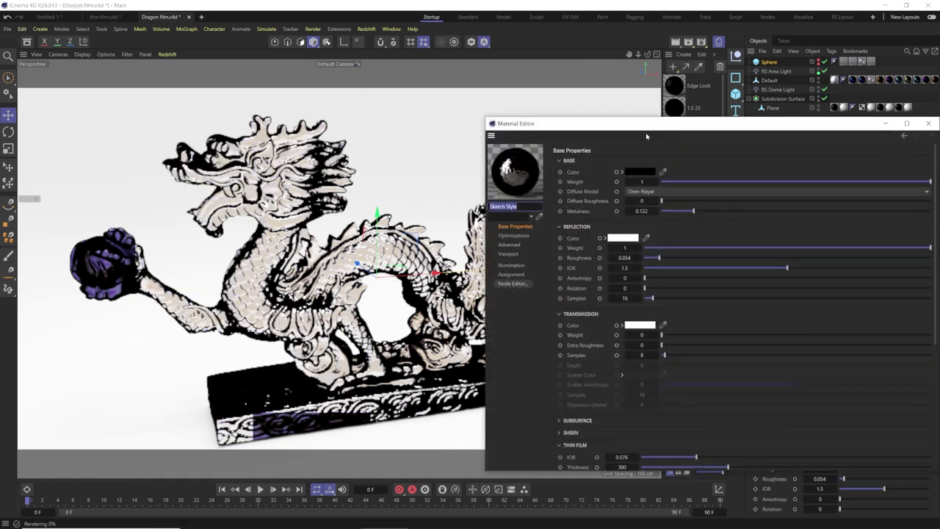
left_click_drag(676, 133, 678, 63)
scroll(600, 260, "down", 2)
scroll(599, 260, "up", 2)
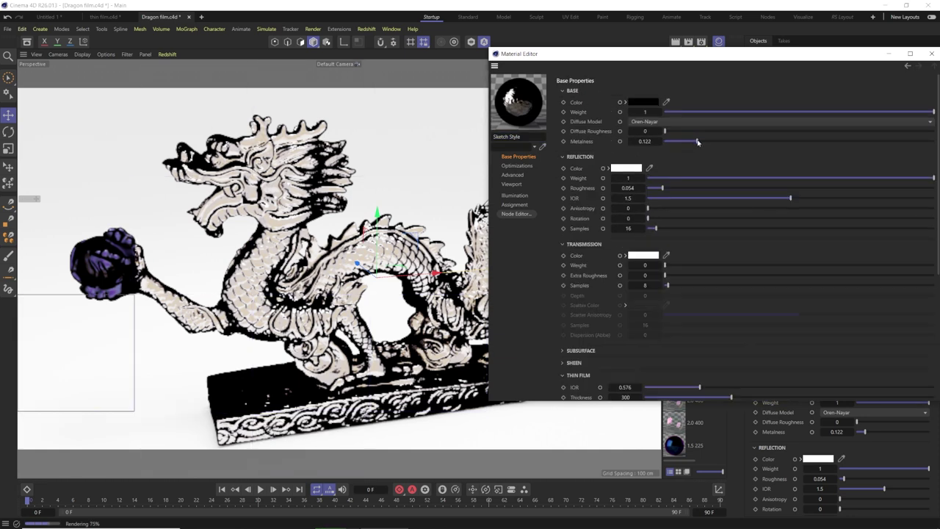
left_click_drag(697, 141, 933, 141)
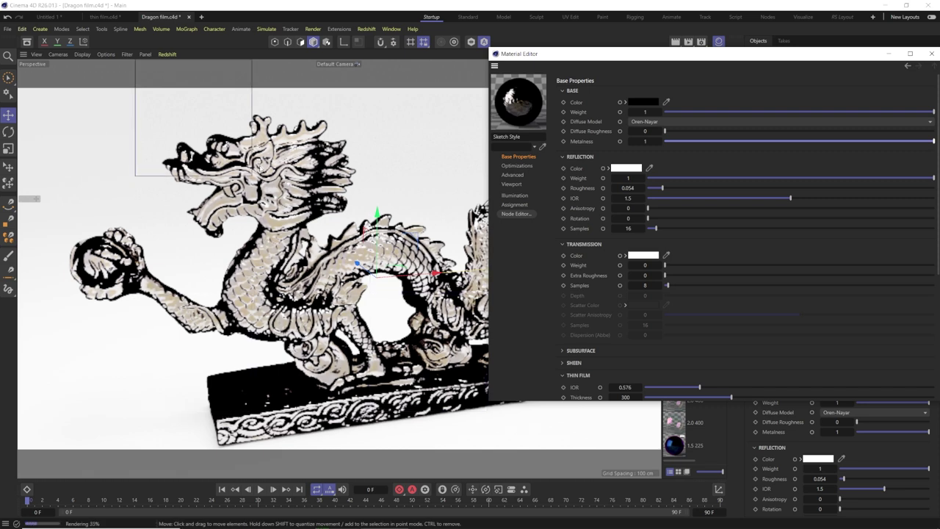
Raise the Sketch Style material's thin film thickness to about 444
scroll(577, 180, "down", 5)
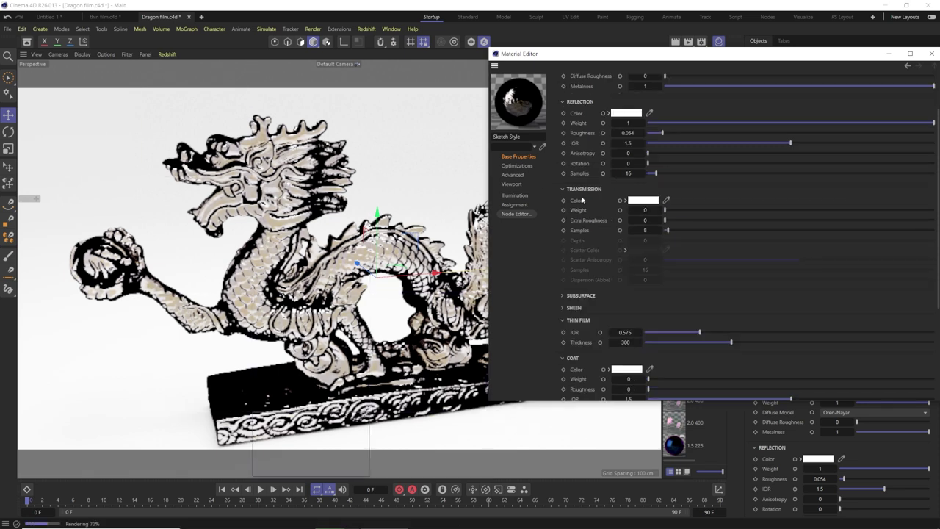
left_click(578, 233)
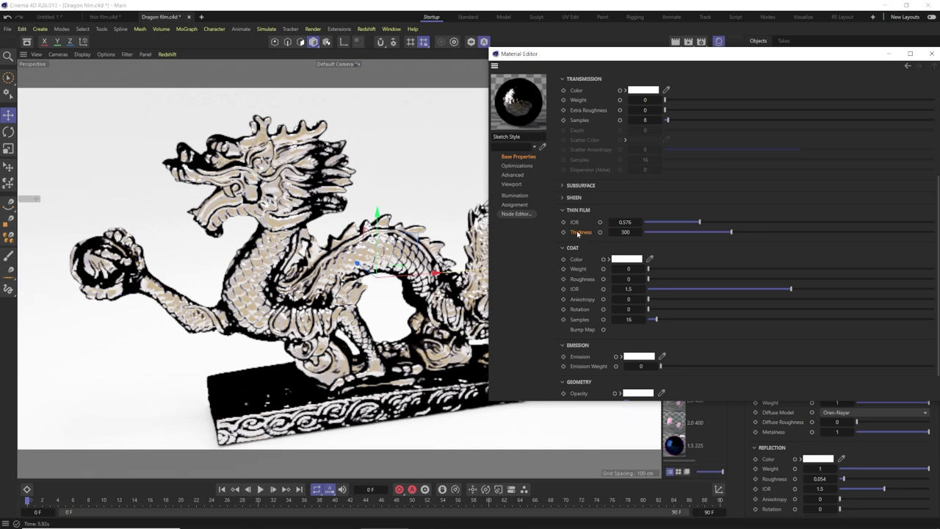
left_click_drag(727, 236, 774, 236)
Try thin film IOR values of about 0.198, 0.369 and 0.687 on the Sketch Style material
left_click(576, 221)
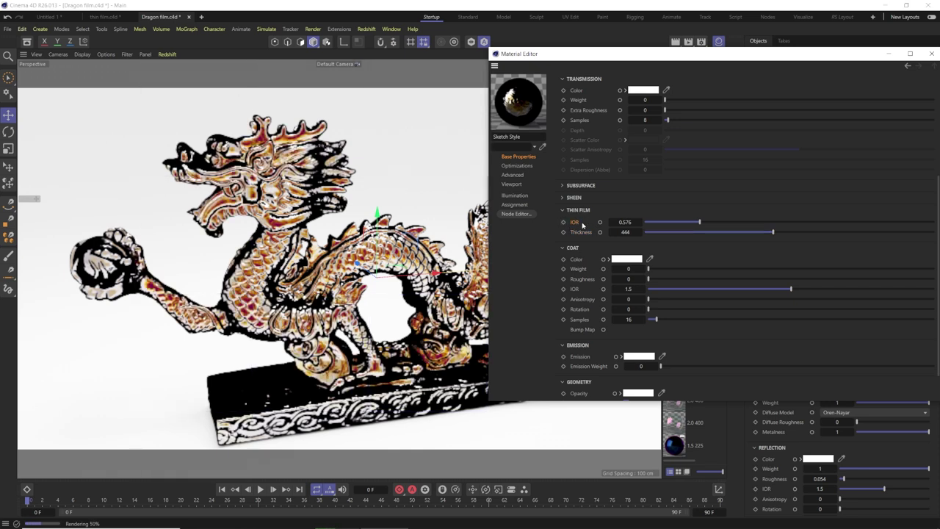
left_click_drag(725, 223, 663, 226)
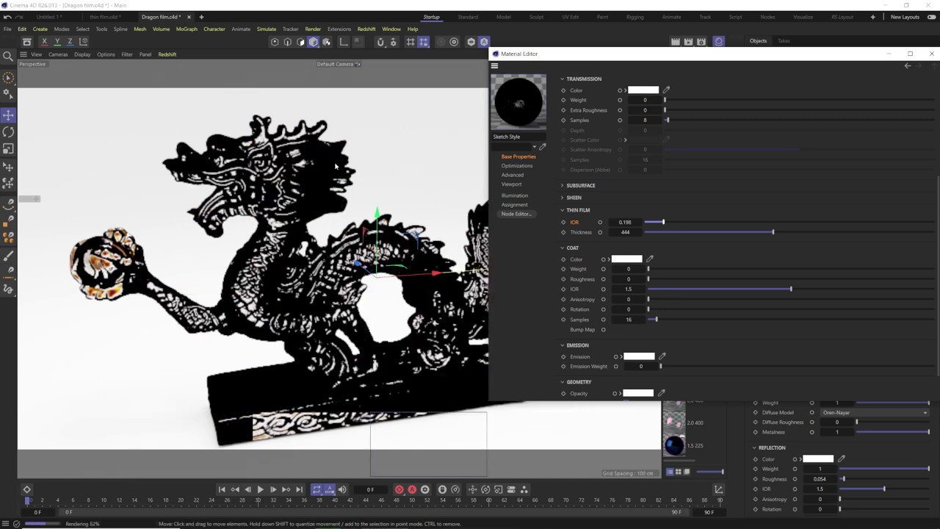
left_click_drag(663, 222, 680, 224)
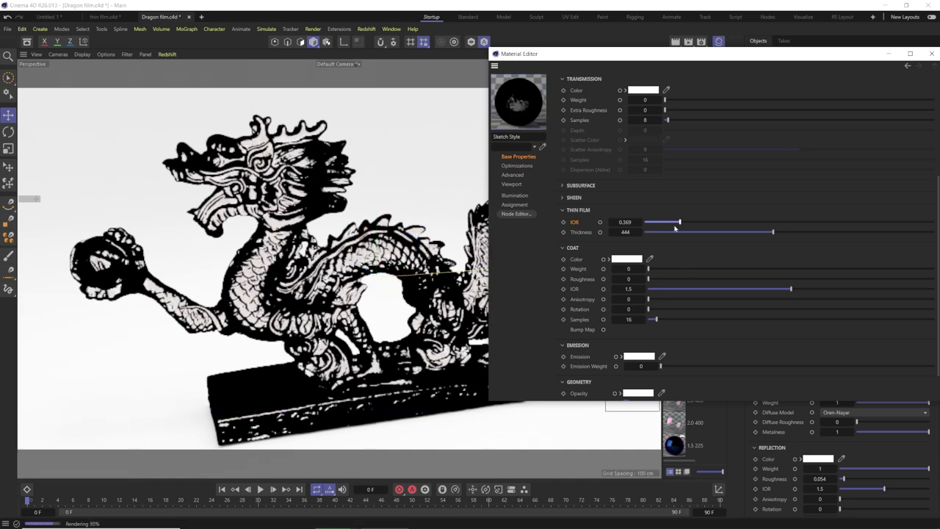
left_click(719, 222)
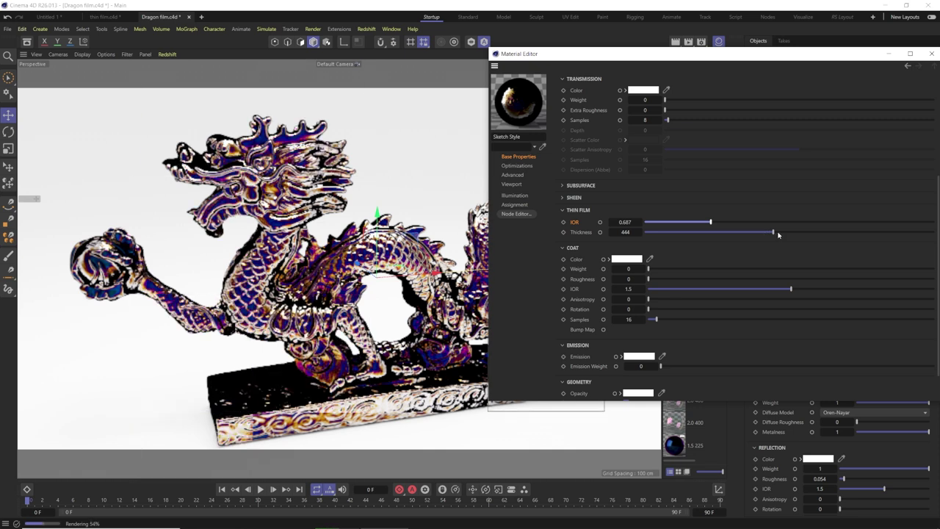
Nudge the thin film thickness to about 449, try an IOR of about 0.534, and raise the IOR to about 1.512
mouse_move(771, 233)
left_mouse_down()
mouse_move(728, 235)
mouse_move(775, 232)
left_mouse_up()
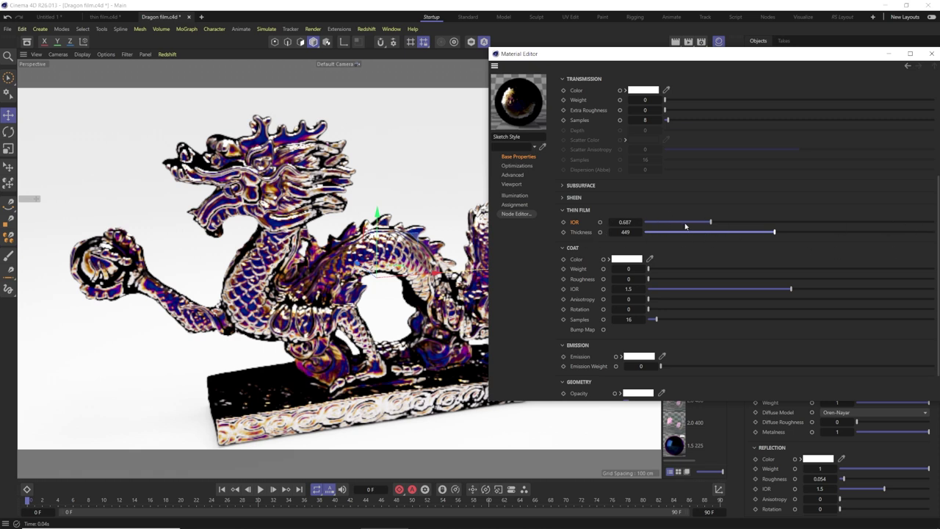
left_click_drag(699, 224, 696, 223)
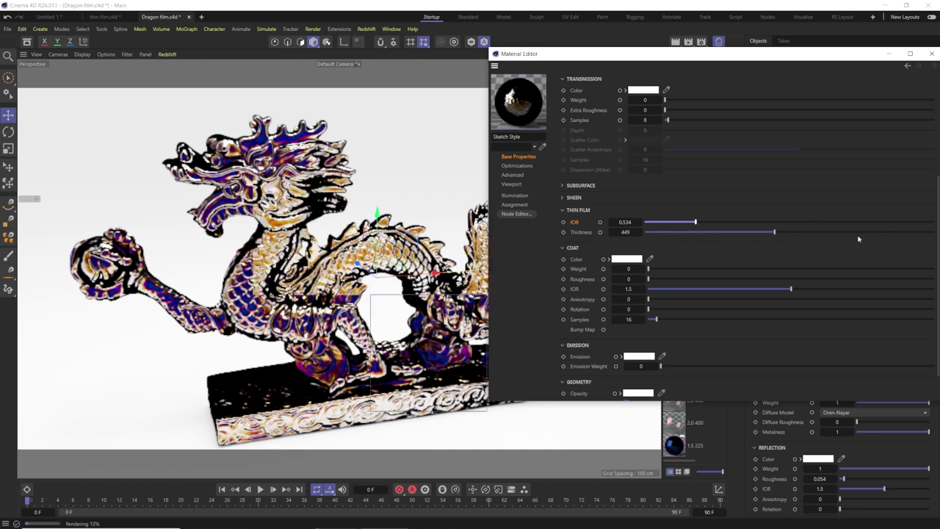
left_click_drag(695, 221, 790, 222)
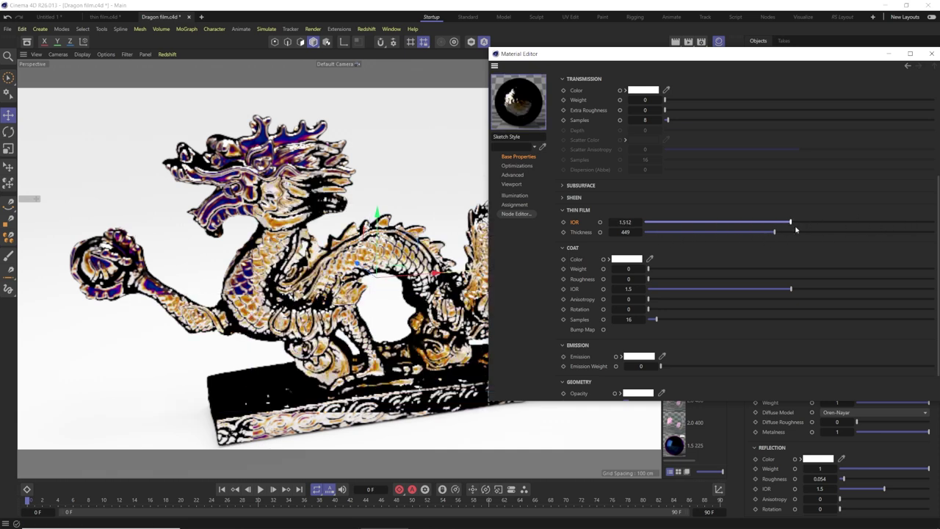
Compare thin film thicknesses of about 96, 178 and 847 at the higher IOR, ending at about 362
left_click(652, 233)
left_click_drag(652, 234, 672, 232)
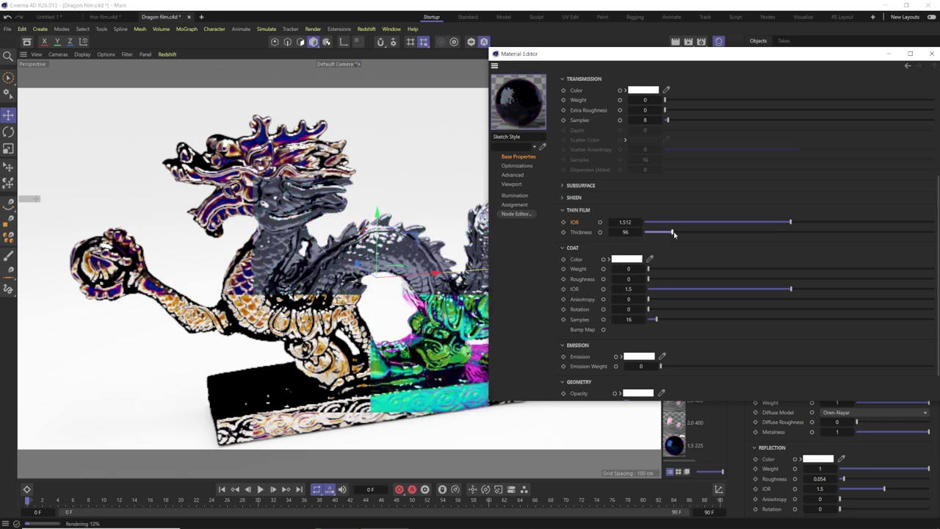
left_click(694, 232)
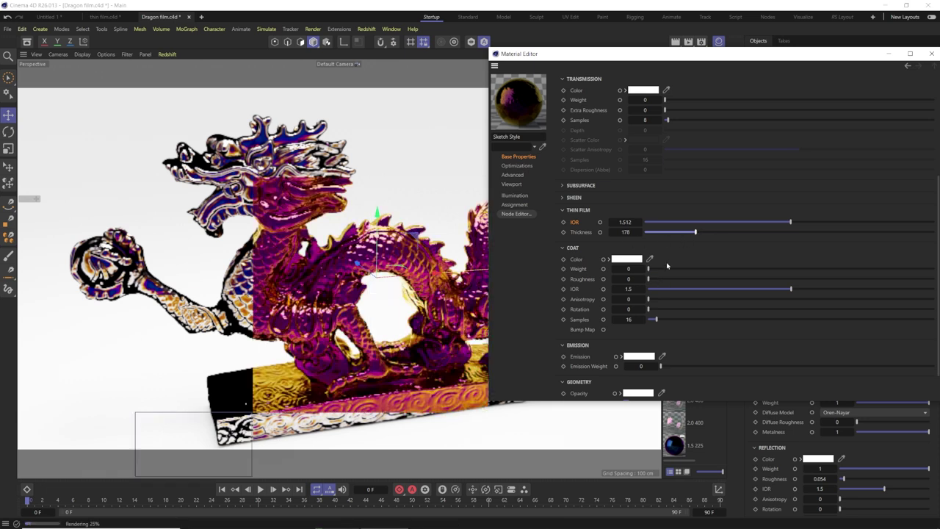
left_click_drag(714, 236, 889, 233)
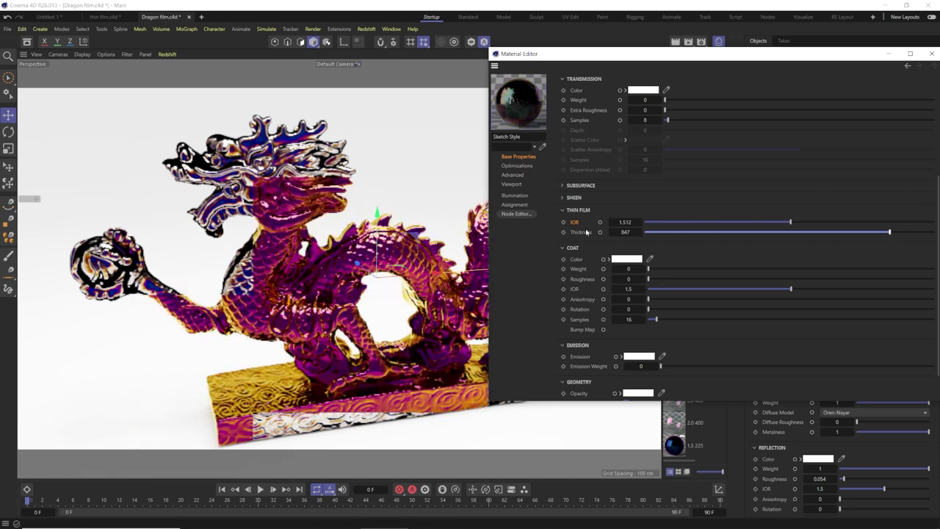
left_click(749, 233)
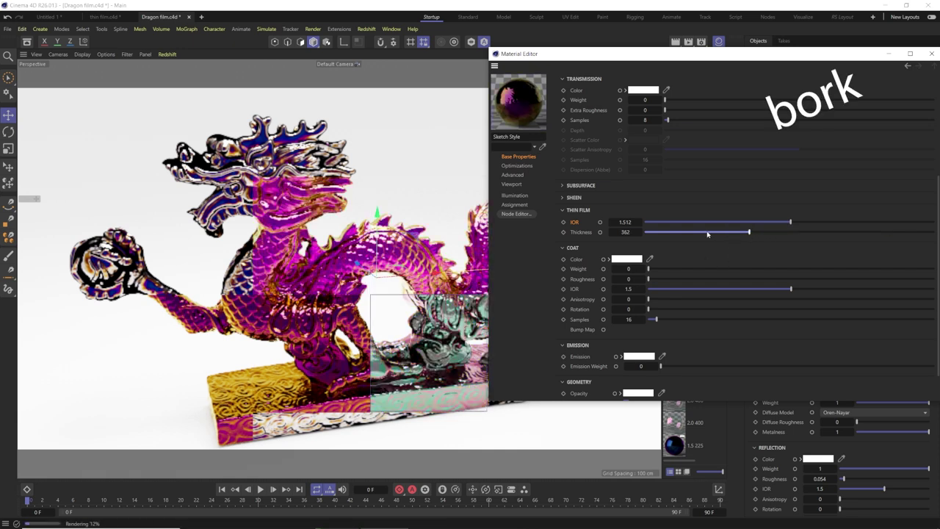
Adjust the Sketch Style material's thin film thickness and lower its reflection roughness to about 0.063, then fully to 0
left_click(707, 233)
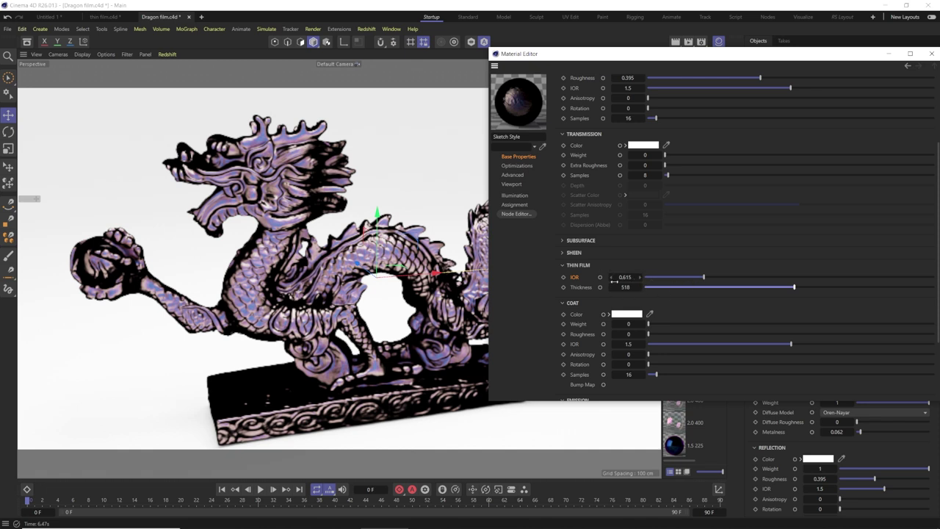
scroll(589, 291, "up", 5)
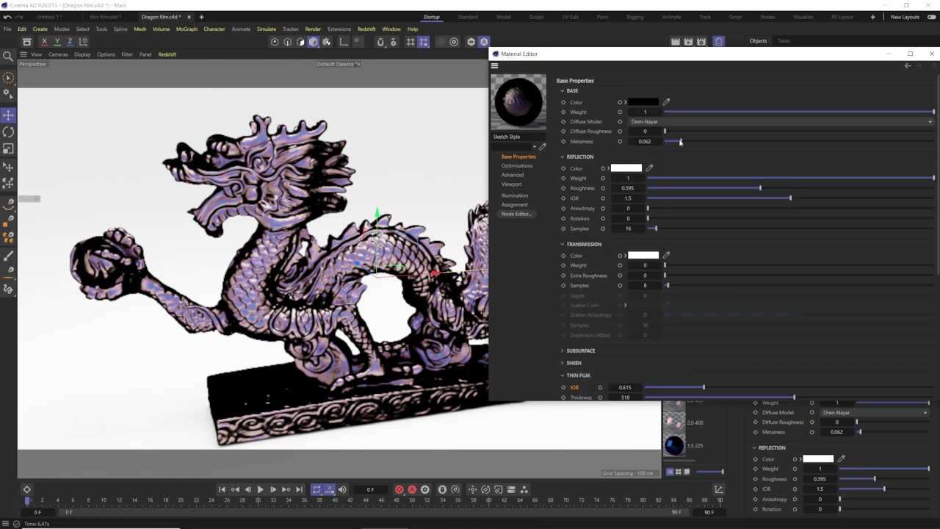
left_click_drag(759, 188, 665, 188)
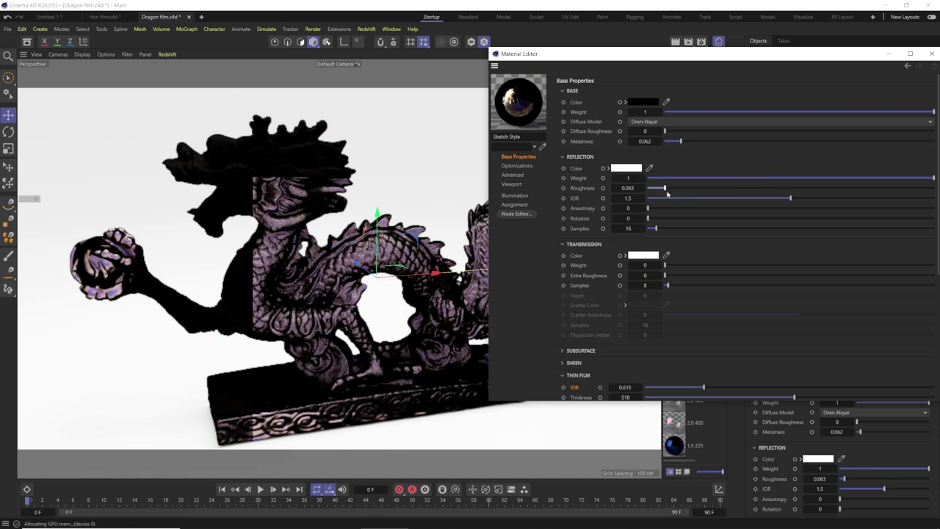
left_click_drag(664, 187, 647, 188)
Raise the Sketch Style material's metalness to 1 and set its thin film IOR to 1.5 and thickness to 450
left_click_drag(681, 141, 933, 141)
scroll(624, 332, "down", 2)
left_click_drag(624, 332, 677, 346)
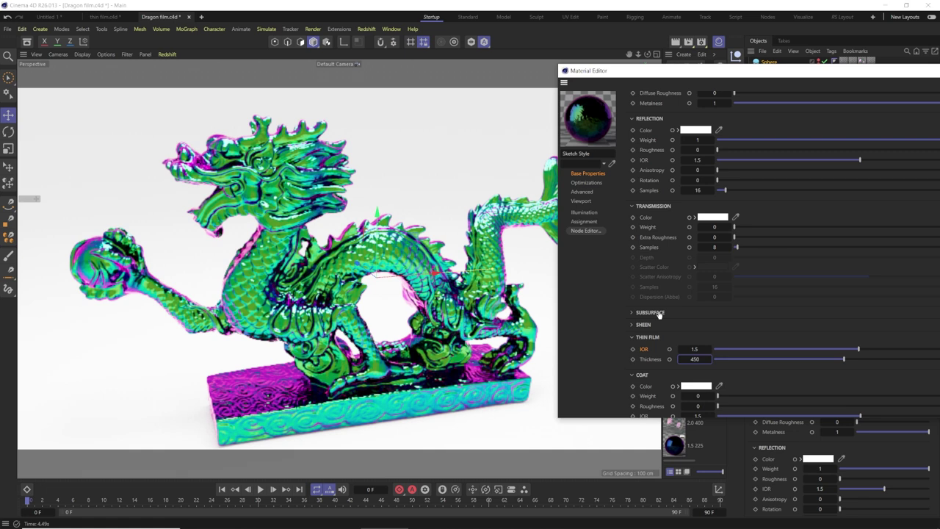
Try a red base color on the Sketch Style material and return the base color to black
scroll(667, 269, "up", 2)
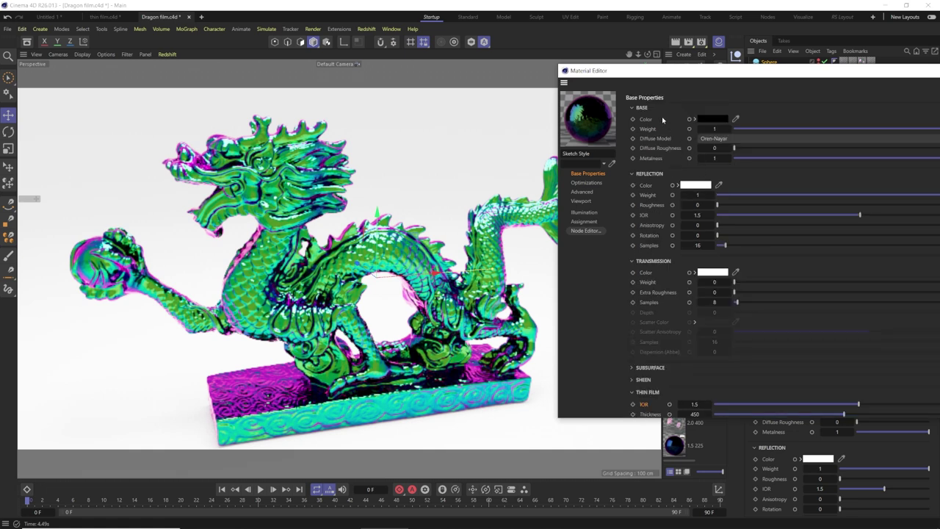
left_click(697, 117)
left_click(797, 126)
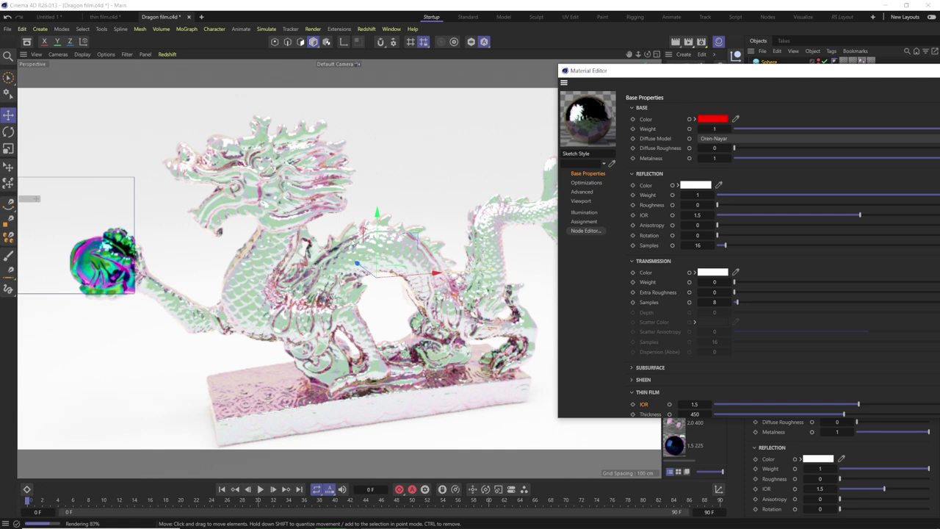
scroll(661, 323, "down", 3)
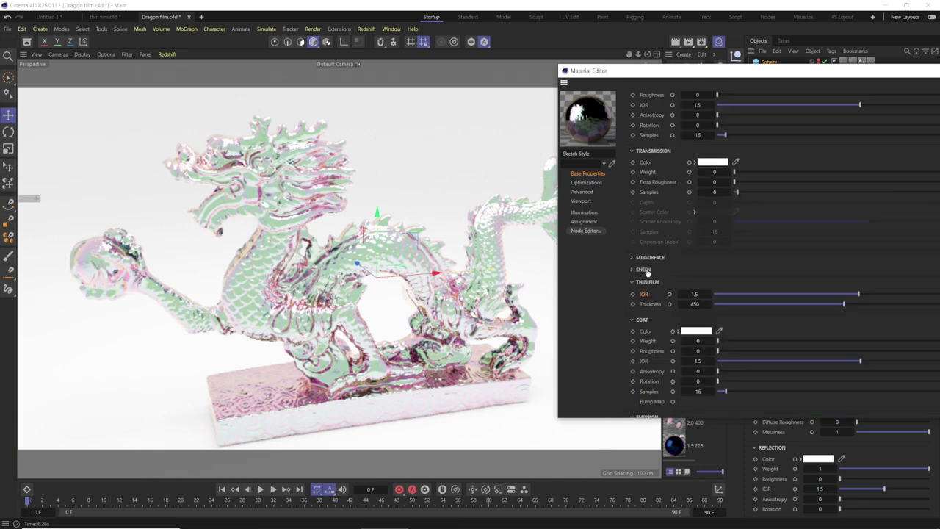
scroll(657, 250, "up", 3)
left_click(712, 118)
left_click_drag(652, 188, 621, 228)
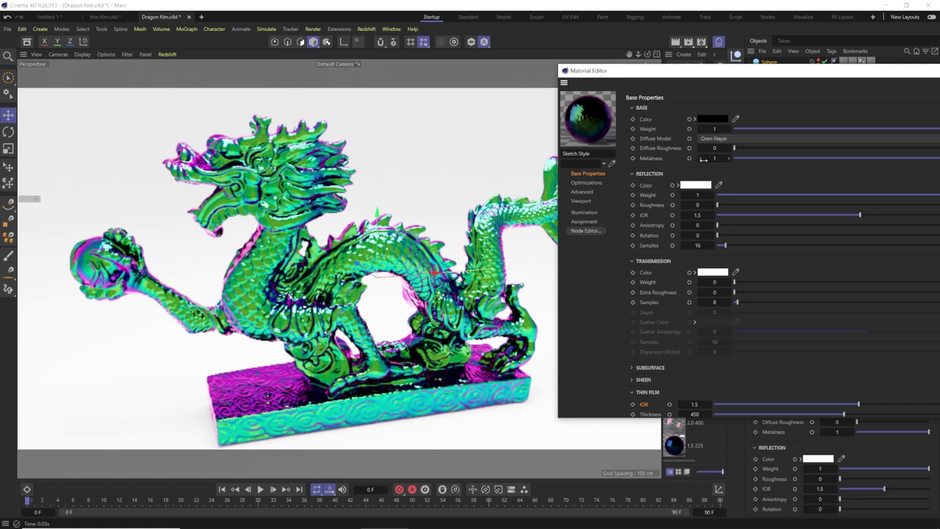
Compare Sketch Style metalness values of about 0.053, 0.407 and 0.761
left_click_drag(716, 158, 727, 158)
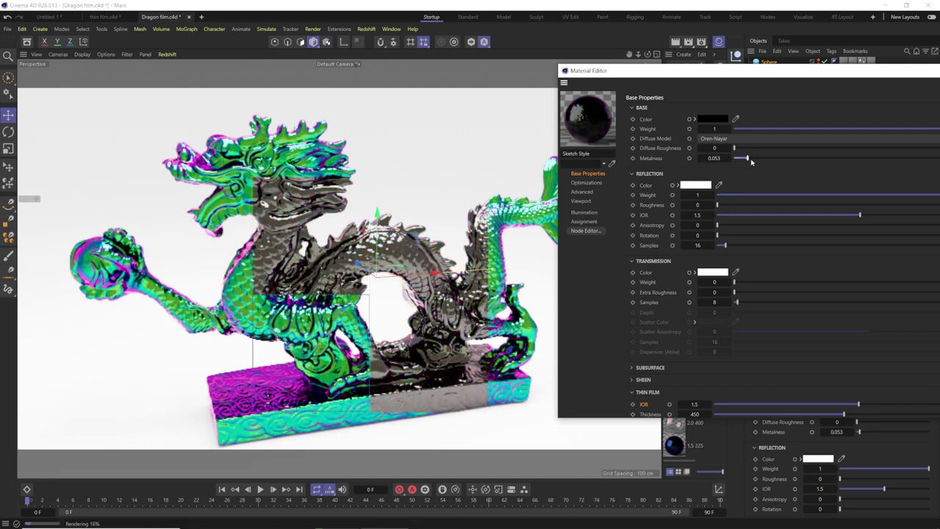
left_click_drag(747, 158, 843, 158)
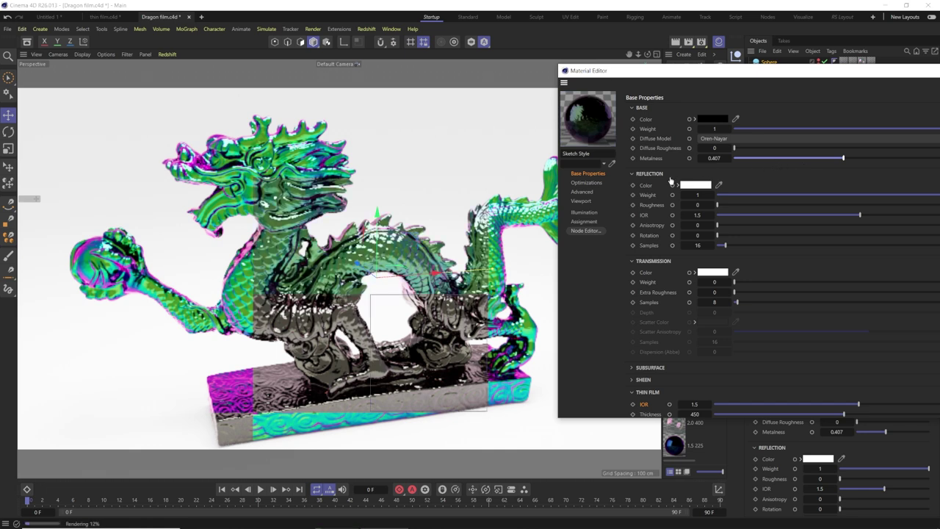
left_click_drag(842, 157, 939, 158)
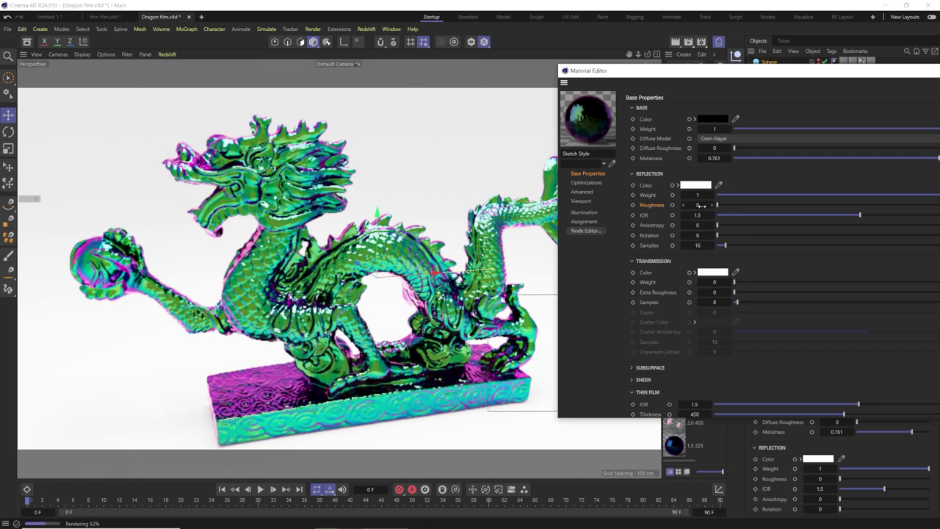
Try Sketch Style reflection roughness values of 0.2 and 0.8, settle at about 0.141, and set metalness to 1
left_click_drag(701, 204, 716, 204)
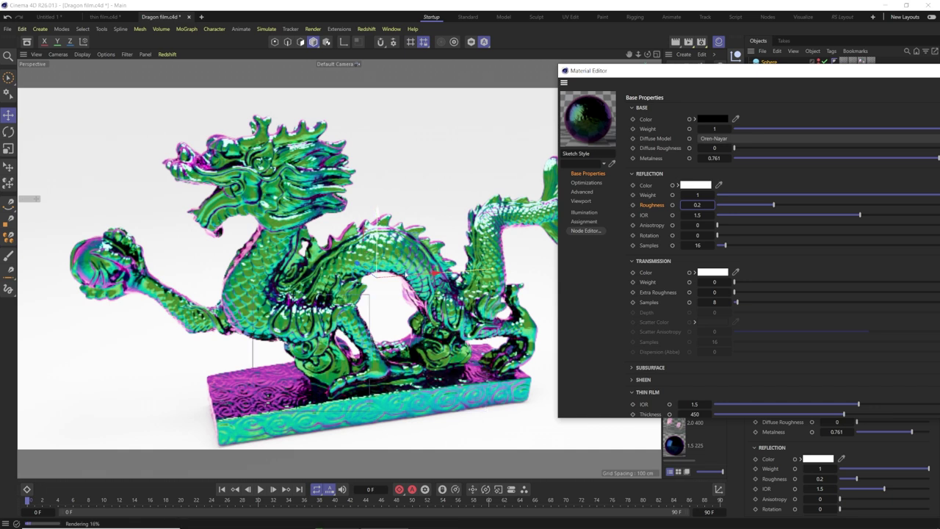
double_click(696, 204)
type("0.8")
key("Return")
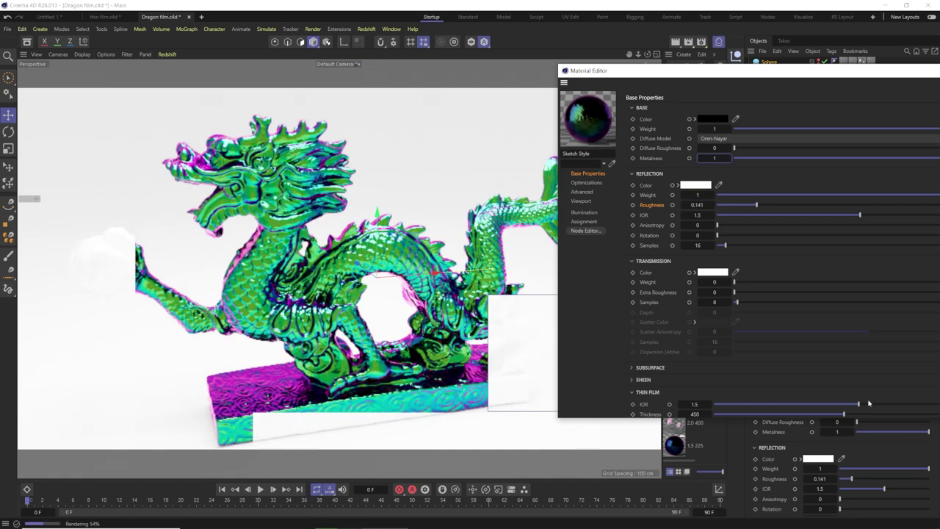
Lower the Sketch Style thin film IOR to about 0.663 and raise it again for comparison
left_click_drag(870, 403, 806, 404)
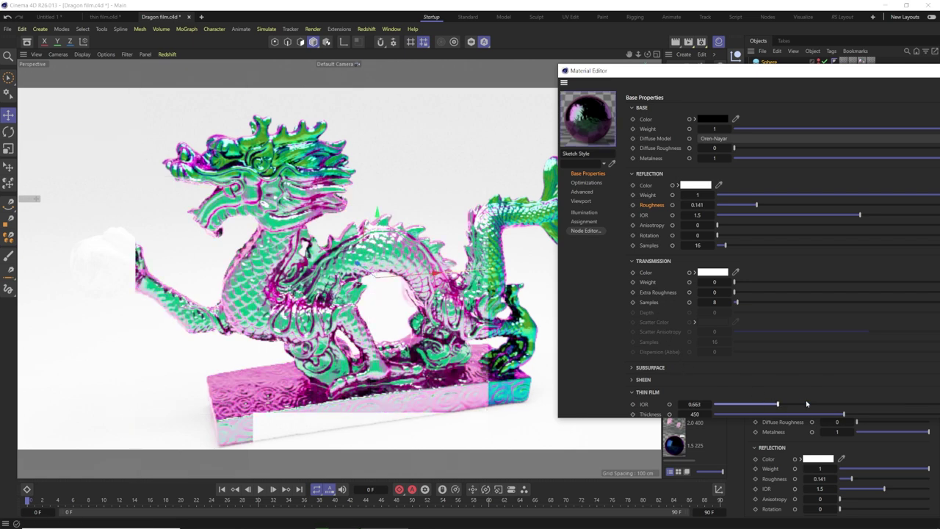
left_click(853, 404)
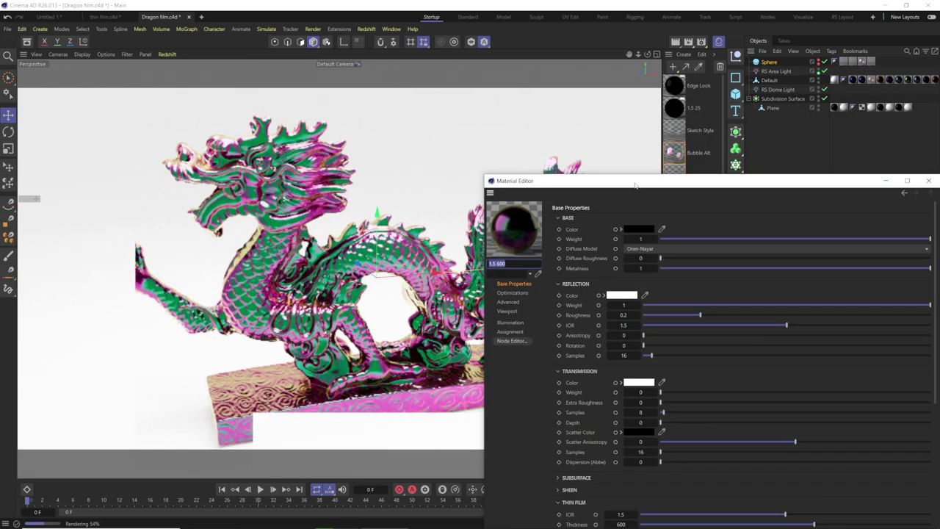
Set the reflection roughness of the 1.5 600 material to 0
left_click_drag(514, 173, 509, 88)
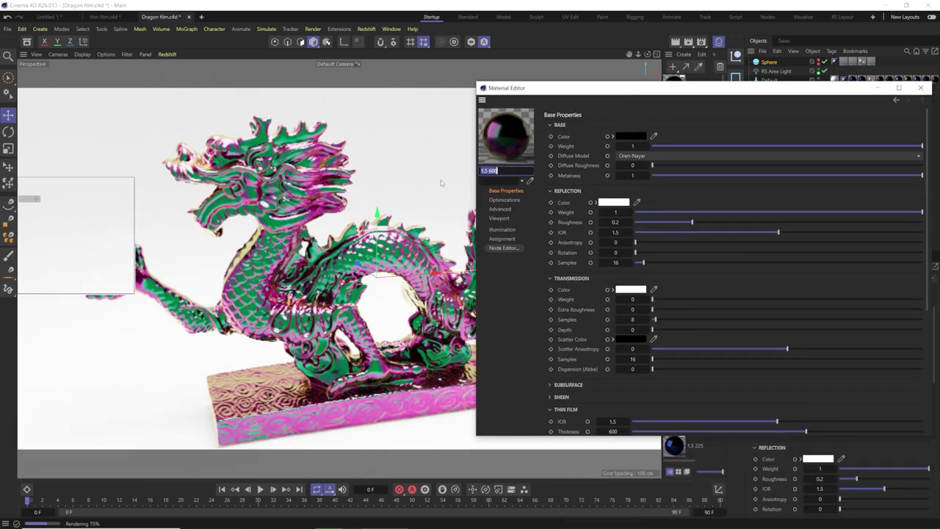
left_click(615, 222)
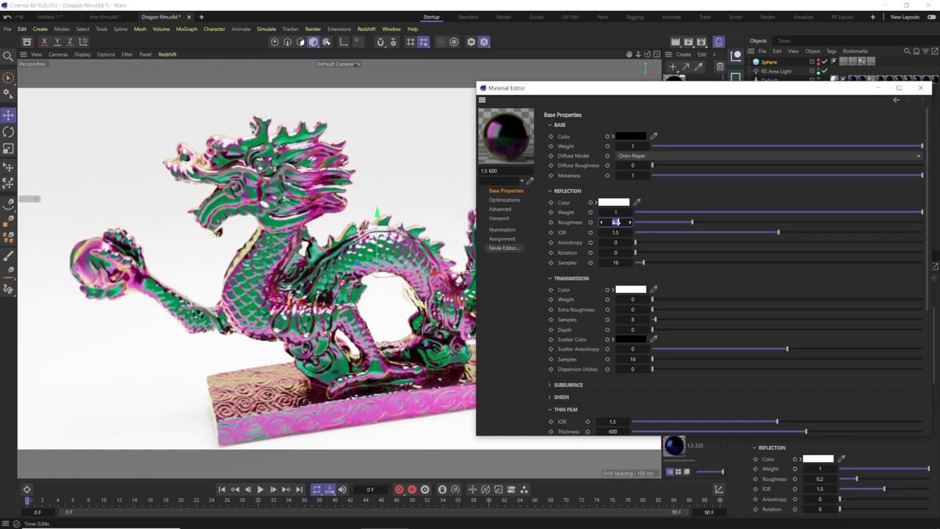
type("0")
key("Return")
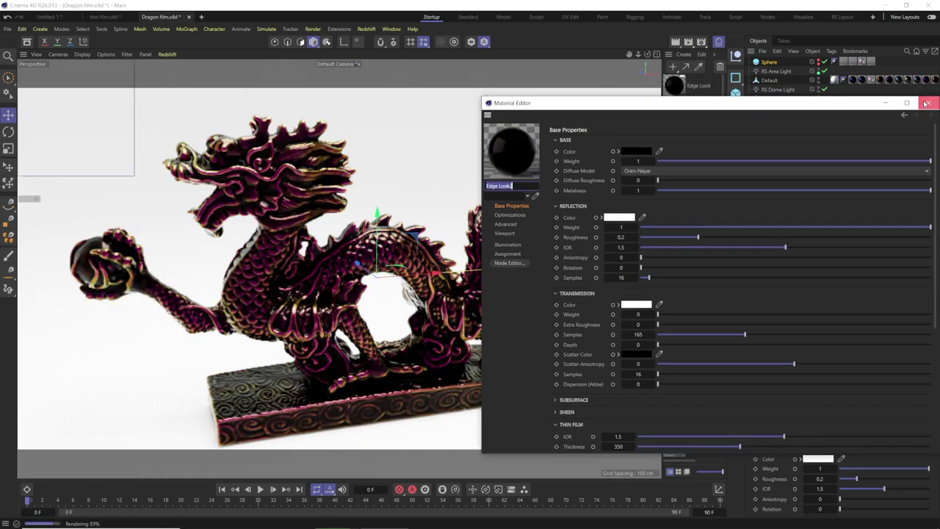
Close the Edge Look2 material's settings and examine the thin film material presets in the Asset Browser
left_click(927, 103)
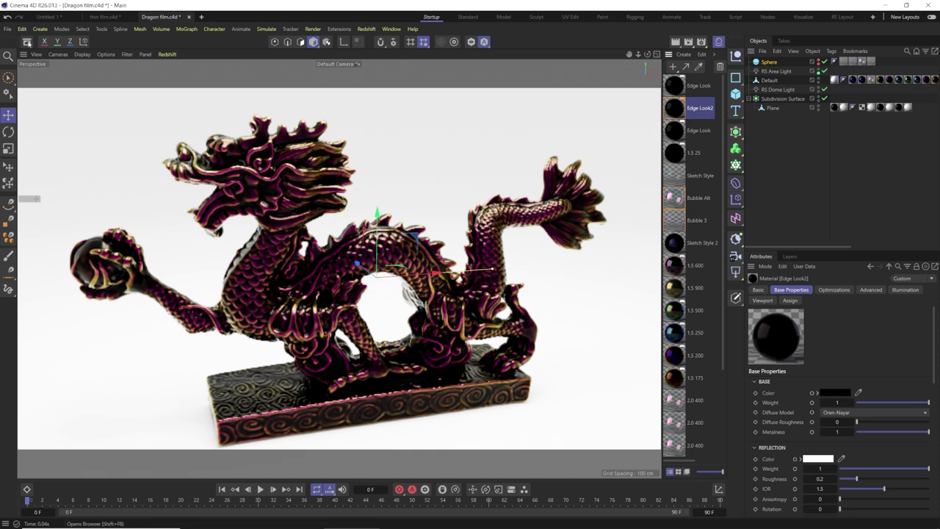
key("shift+F8")
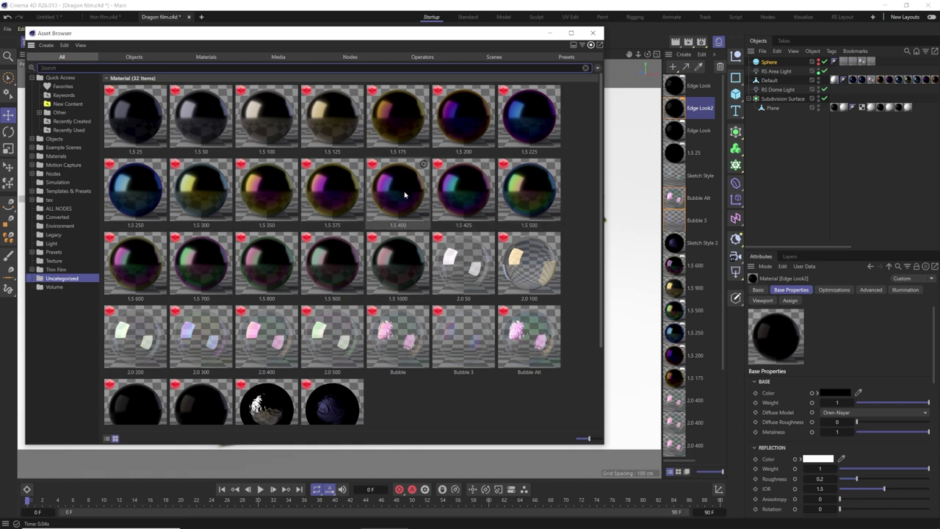
scroll(393, 184, "down", 1)
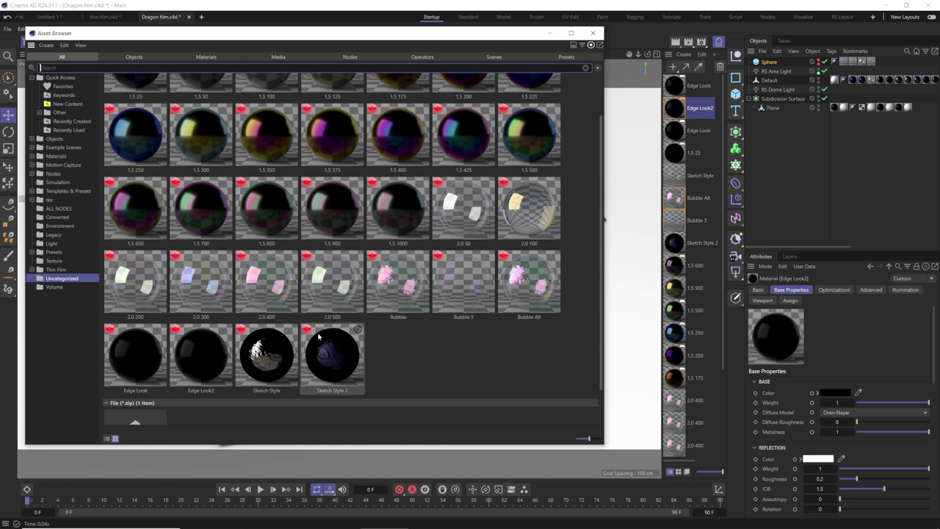
scroll(319, 356, "up", 2)
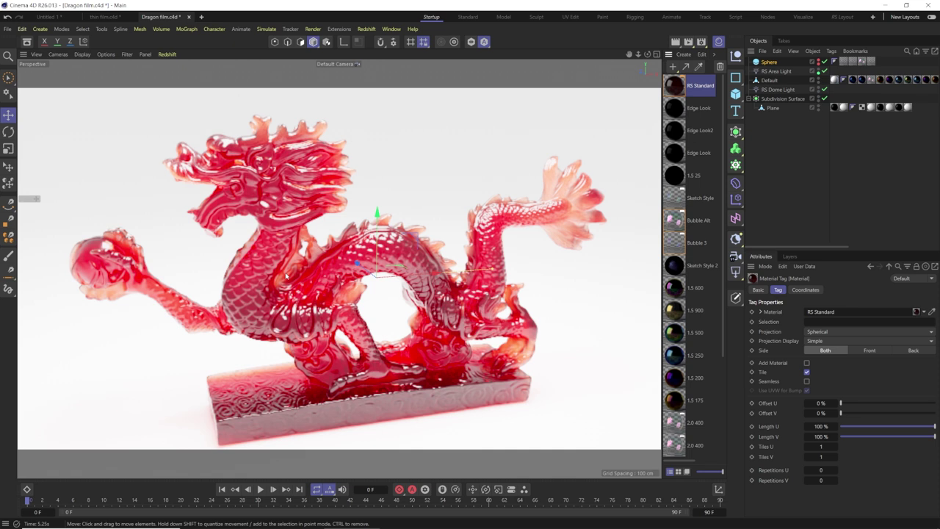
Import the zipped material assets from the Thin Film Export folder into the Asset Browser's Preferences database
key("shift+f8")
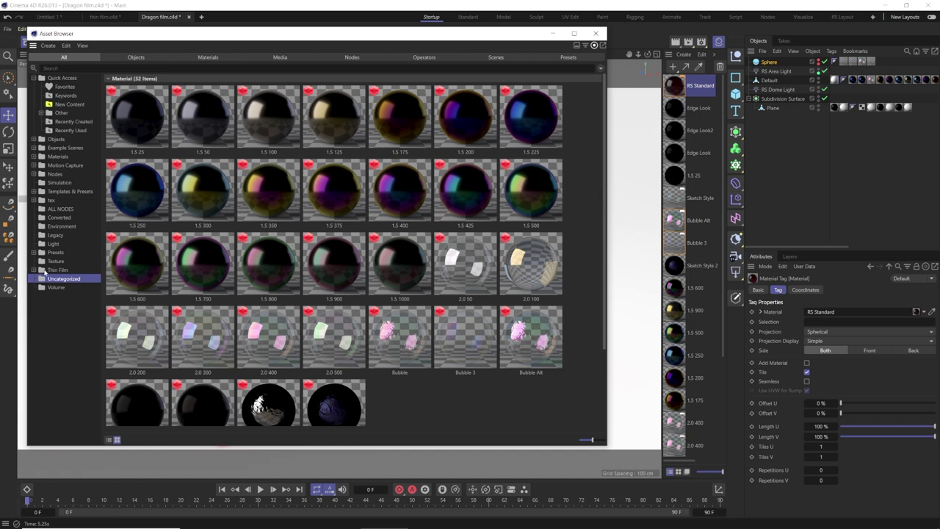
left_click(46, 270)
left_click(45, 279)
left_click(47, 45)
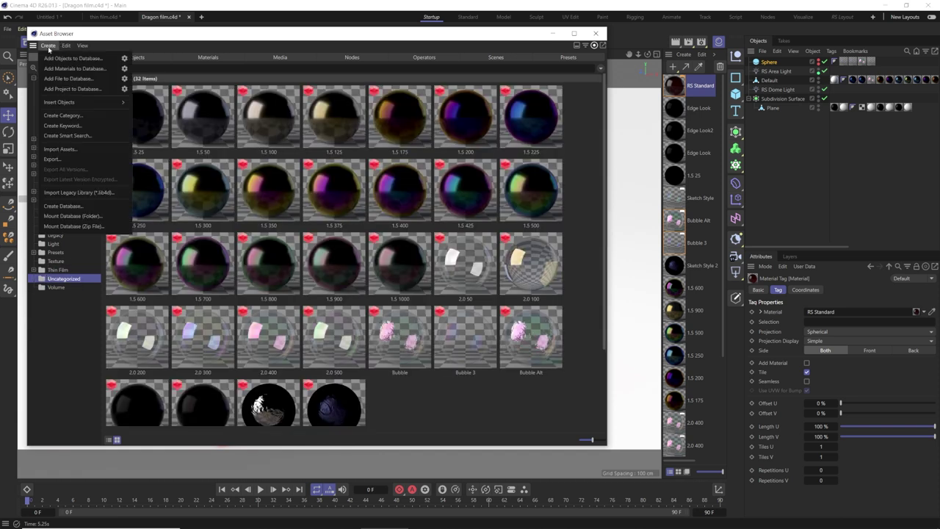
left_click(63, 149)
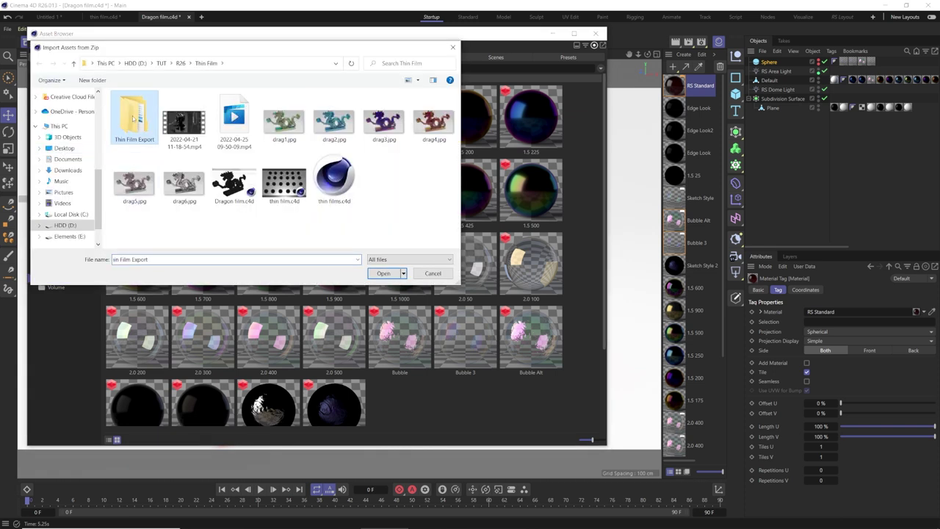
double_click(130, 121)
left_click(143, 108)
left_click(383, 272)
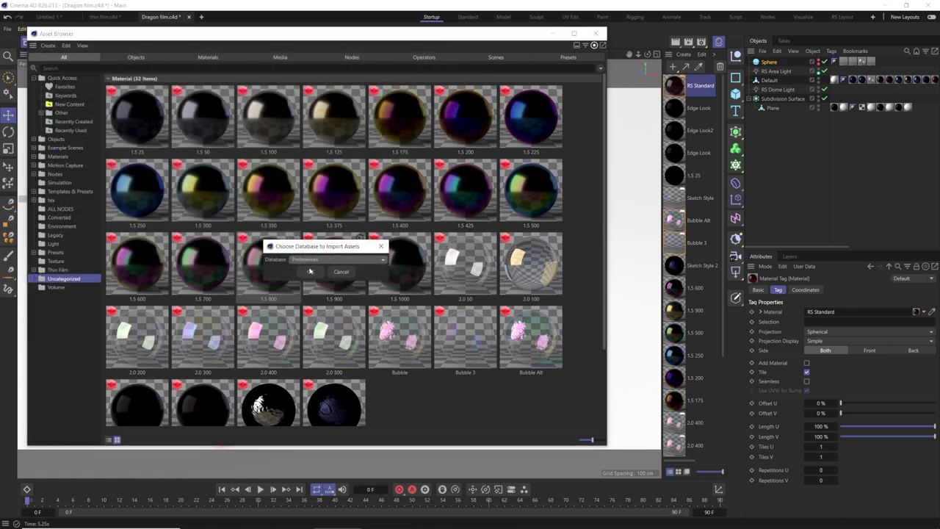
left_click(307, 262)
left_click(308, 283)
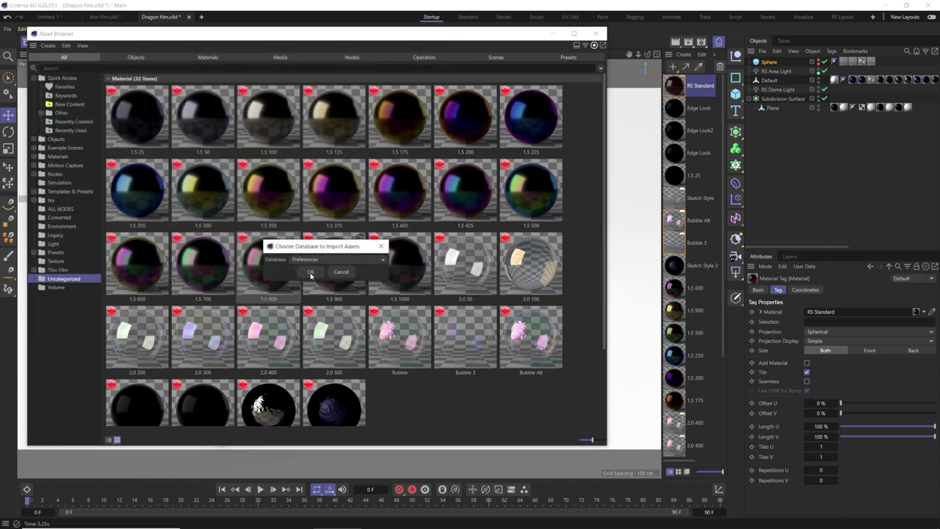
left_click(309, 271)
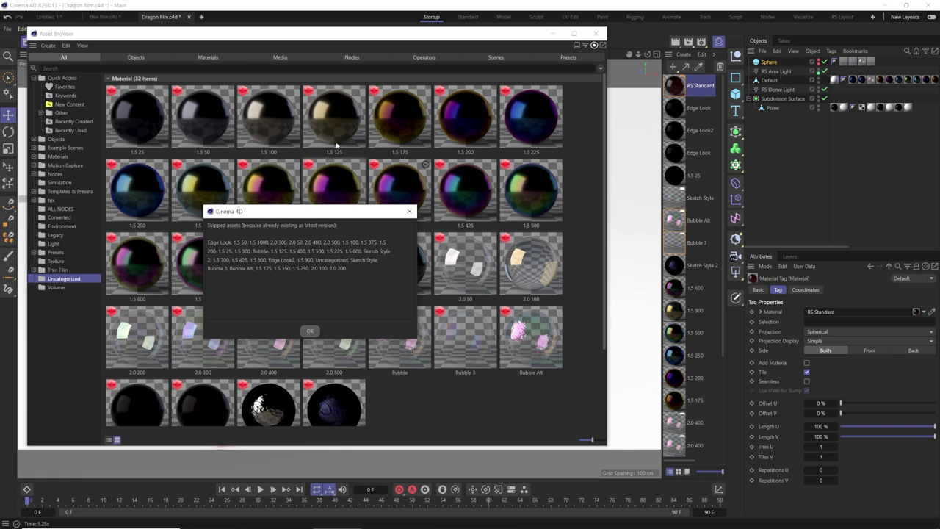
left_click(309, 330)
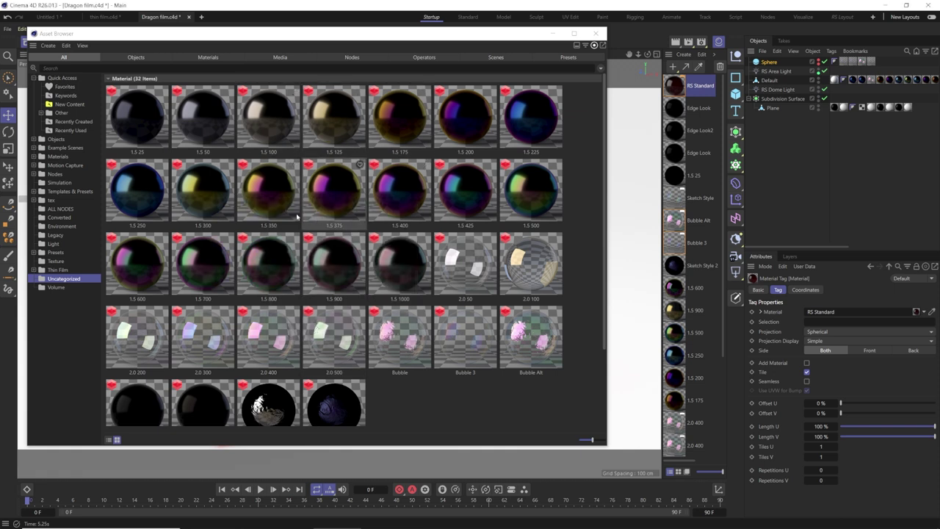
Look through the Asset Browser's Materials, ALL NODES and Thin Film categories for the imported materials
left_click(34, 156)
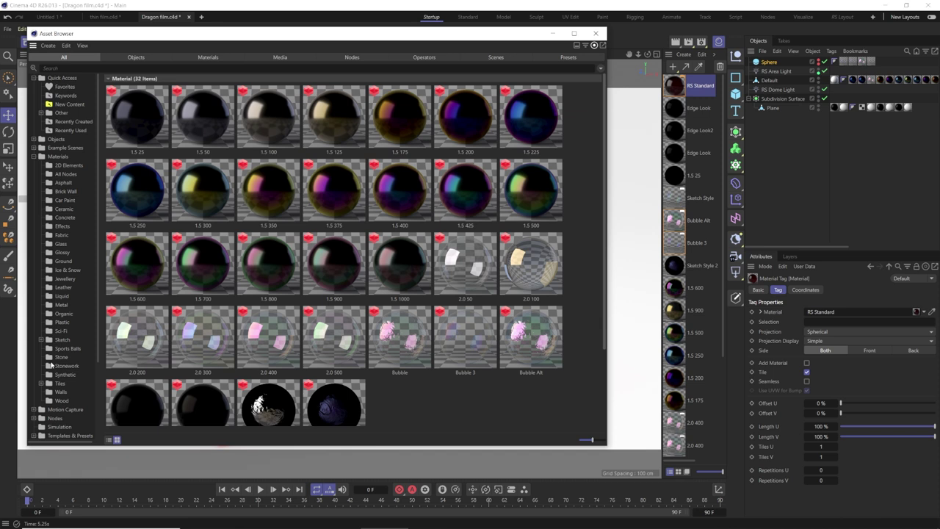
scroll(73, 309, "down", 3)
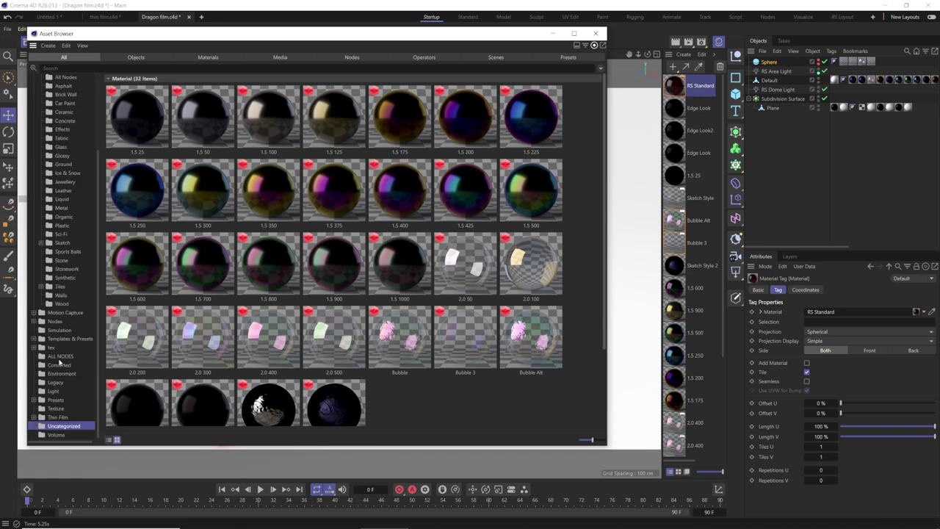
left_click(58, 356)
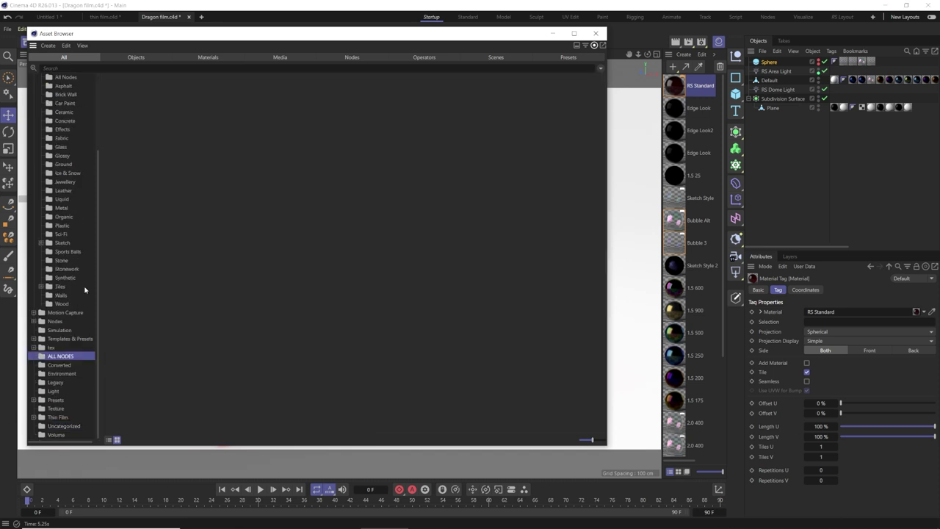
left_click(60, 417)
Move all the imported materials from Uncategorized into the Effectatron Thin Film subcategory of Thin Film in the Asset Browser
double_click(136, 121)
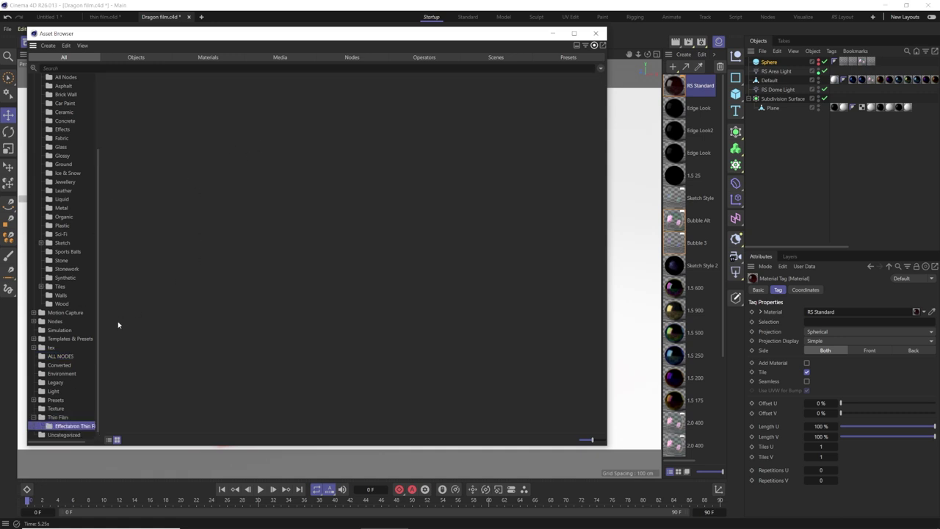
left_click(58, 426)
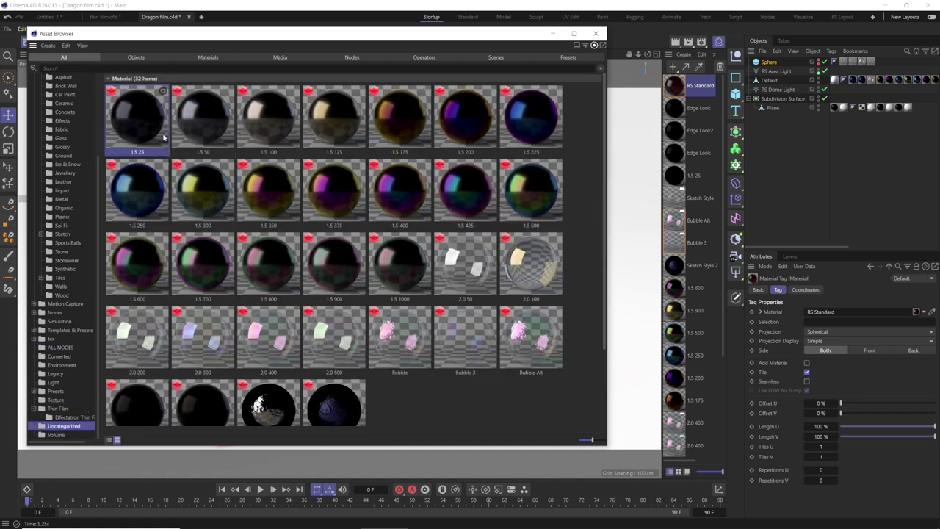
scroll(187, 193, "down", 3)
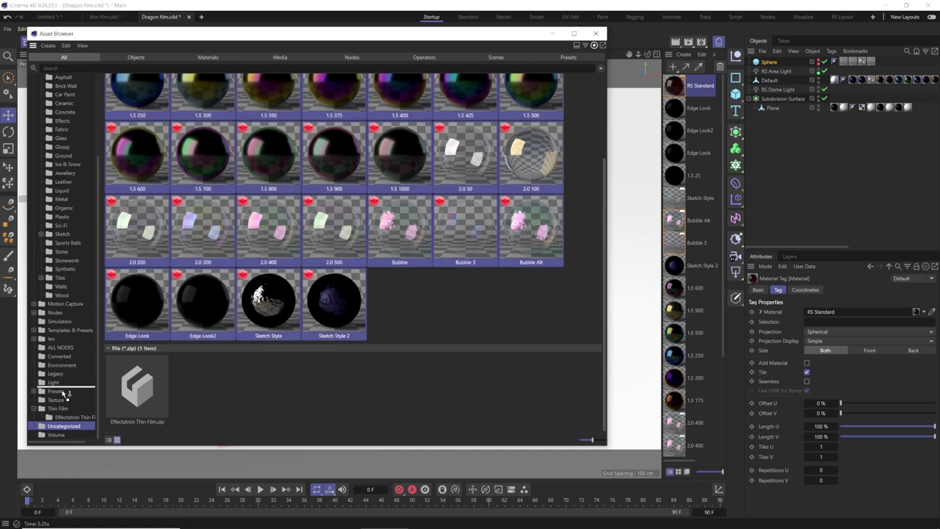
left_click(77, 416)
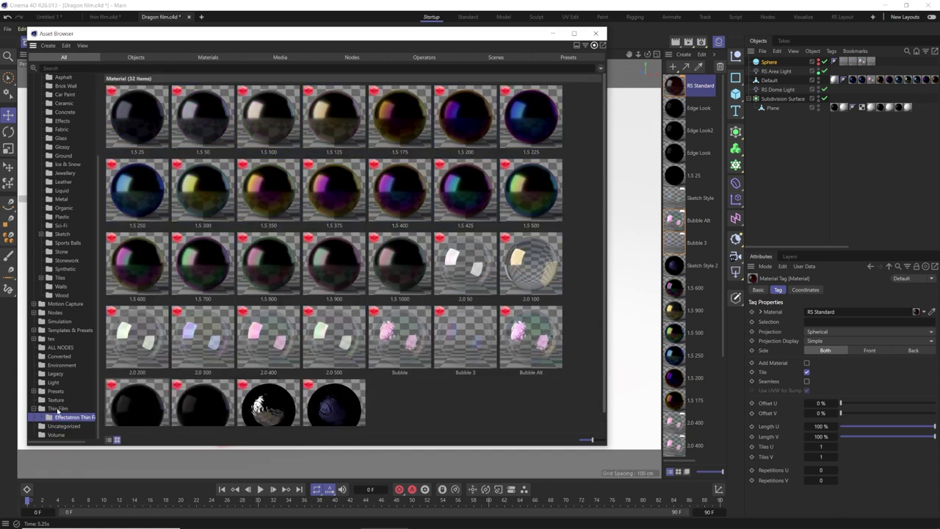
left_click(61, 426)
left_click(73, 416)
left_click(49, 45)
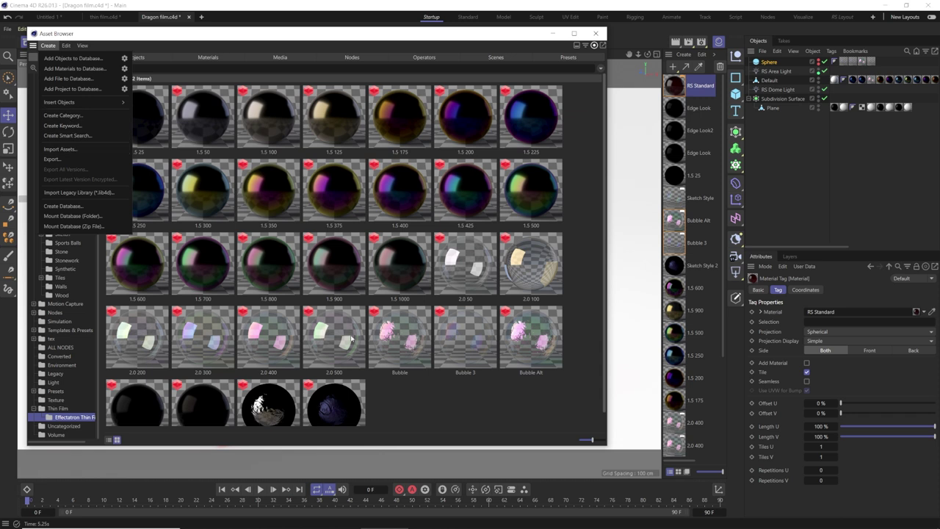
left_click(340, 317)
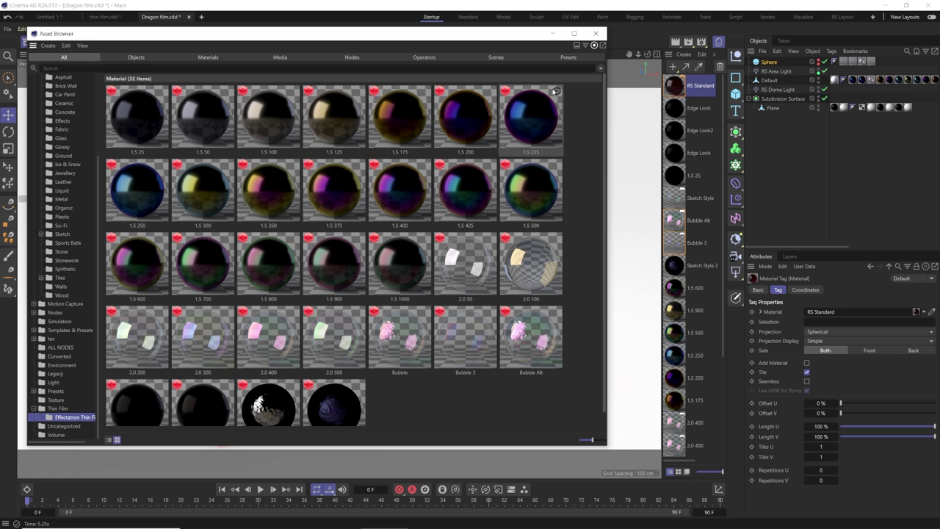
Review the Thin Film category and the materials in its Effectatron Thin Film subcategory, and close the Asset Browser
scroll(69, 126, "up", 4)
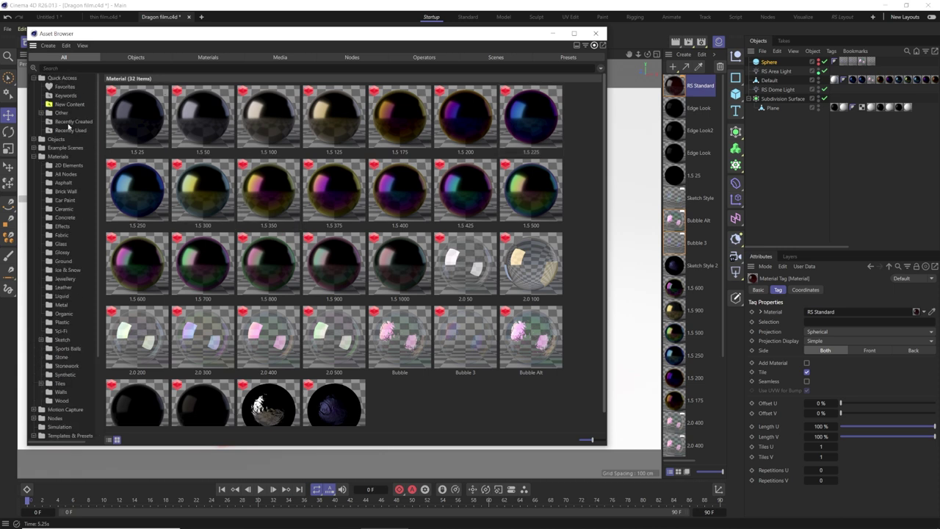
left_click(63, 90)
scroll(52, 411, "down", 4)
left_click(59, 408)
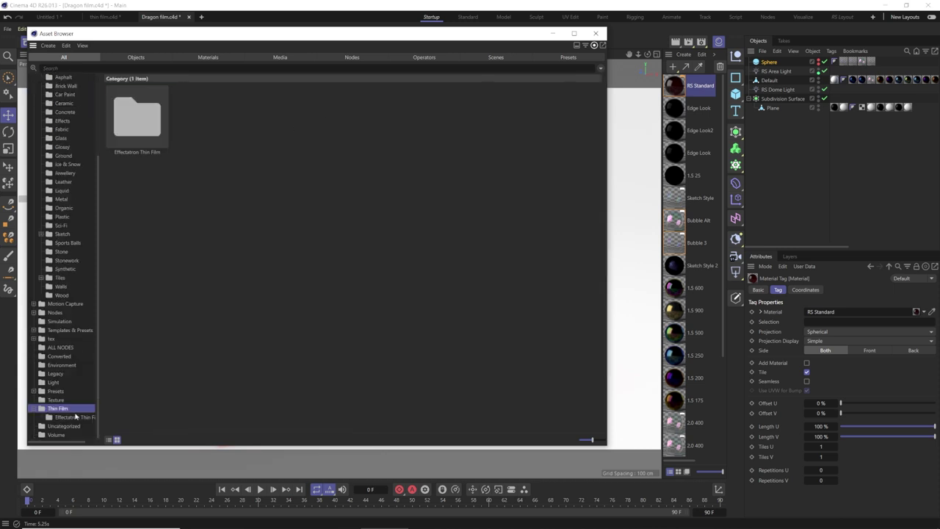
left_click(68, 417)
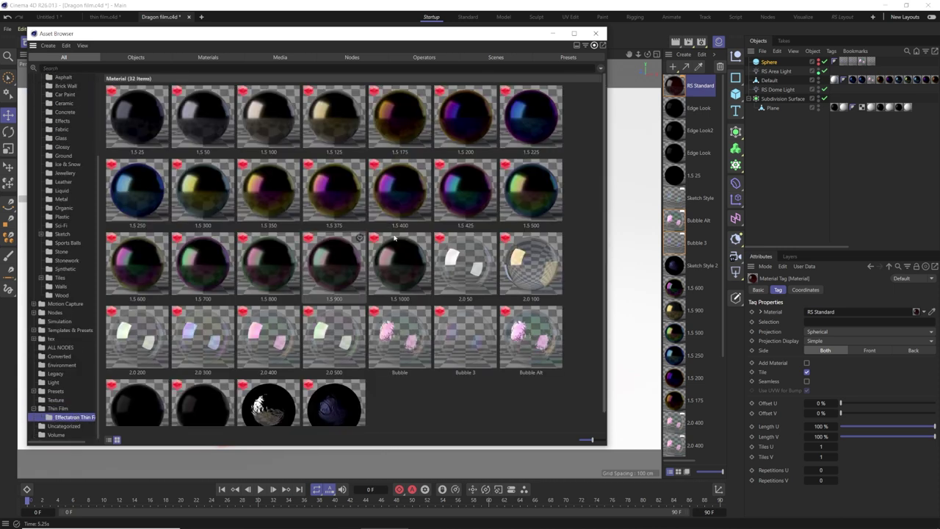
left_click(596, 35)
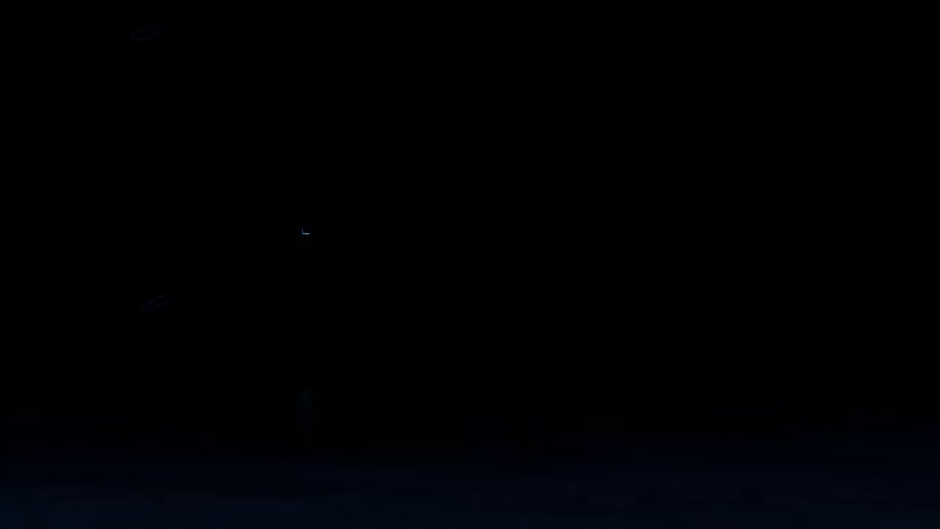